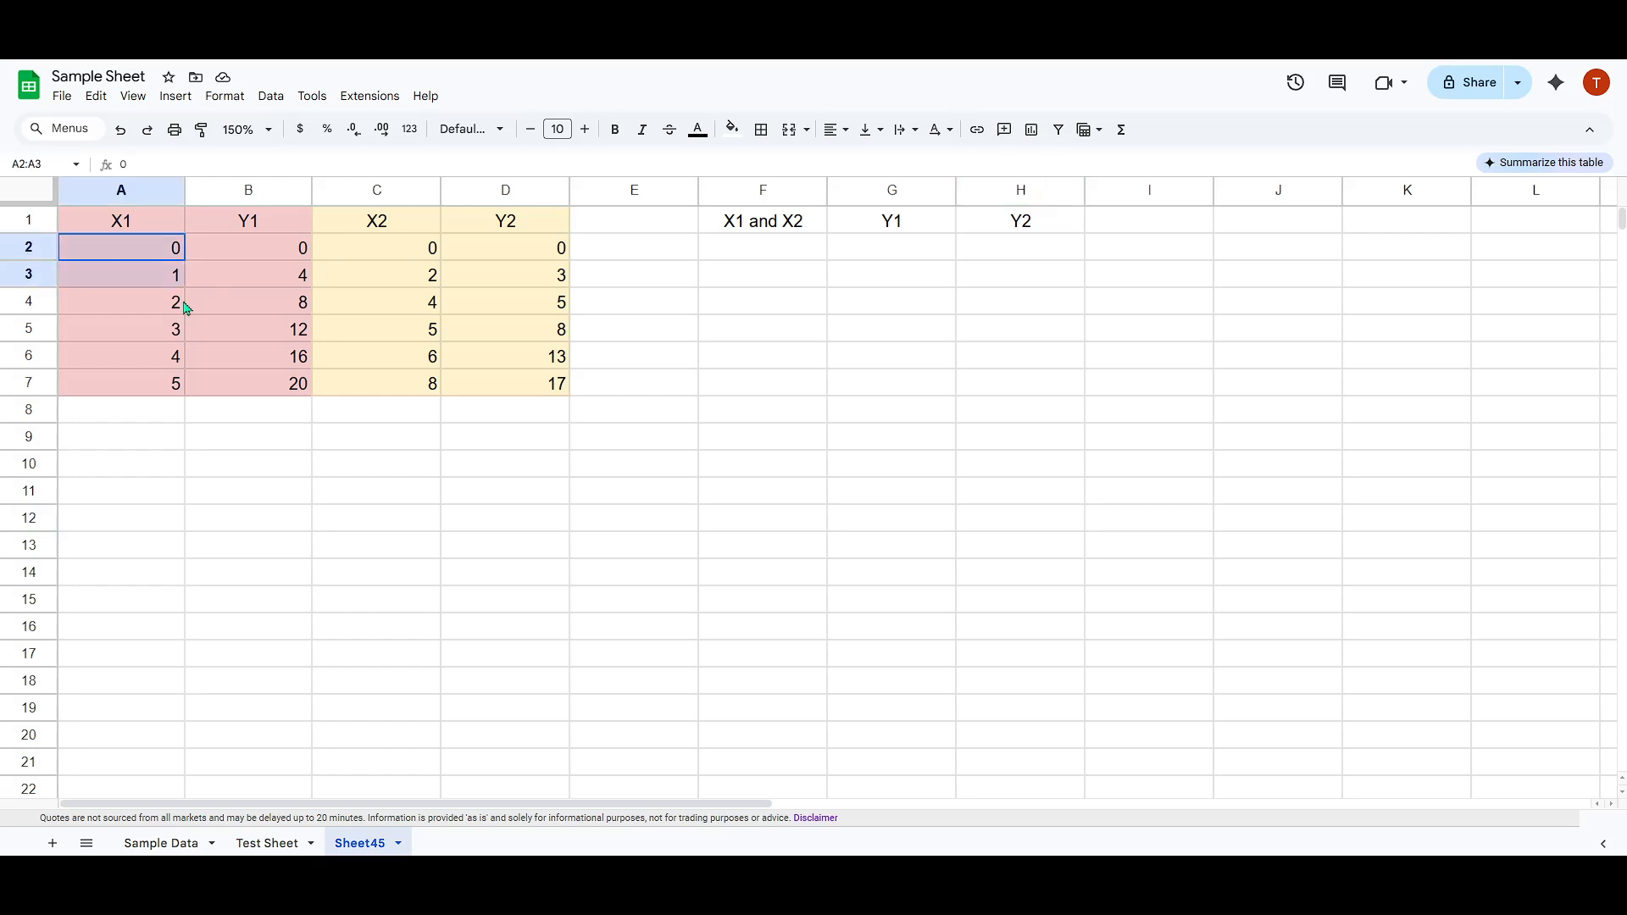
pyautogui.click(422, 254)
pyautogui.keyDown('shift'); pyautogui.click(543, 388); pyautogui.keyUp('shift')
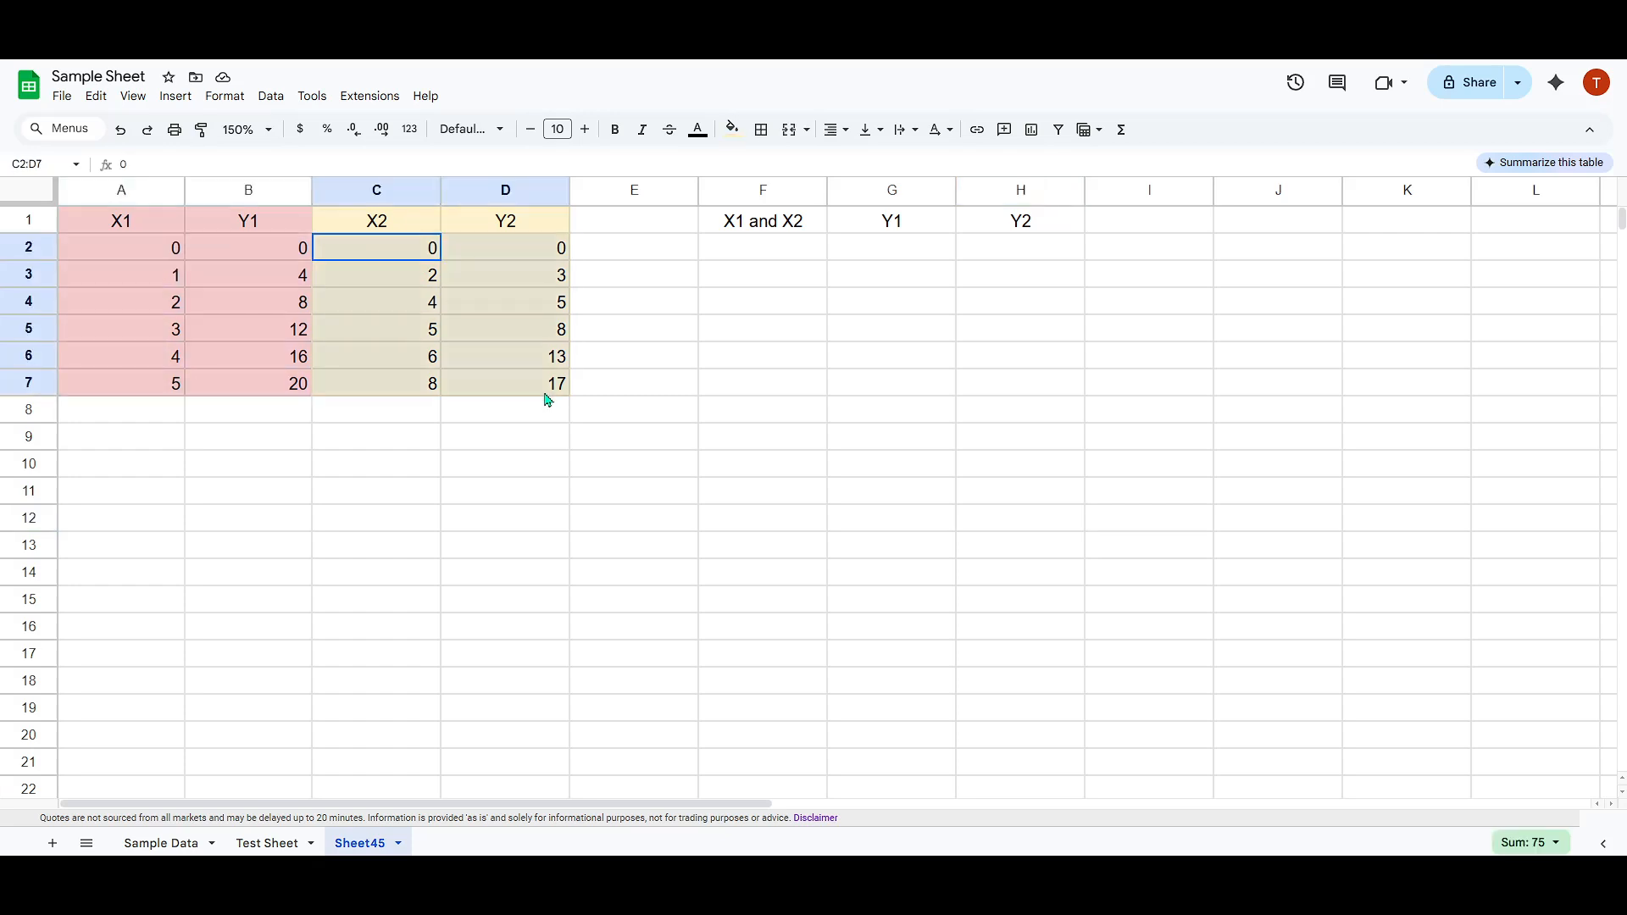
pyautogui.click(458, 462)
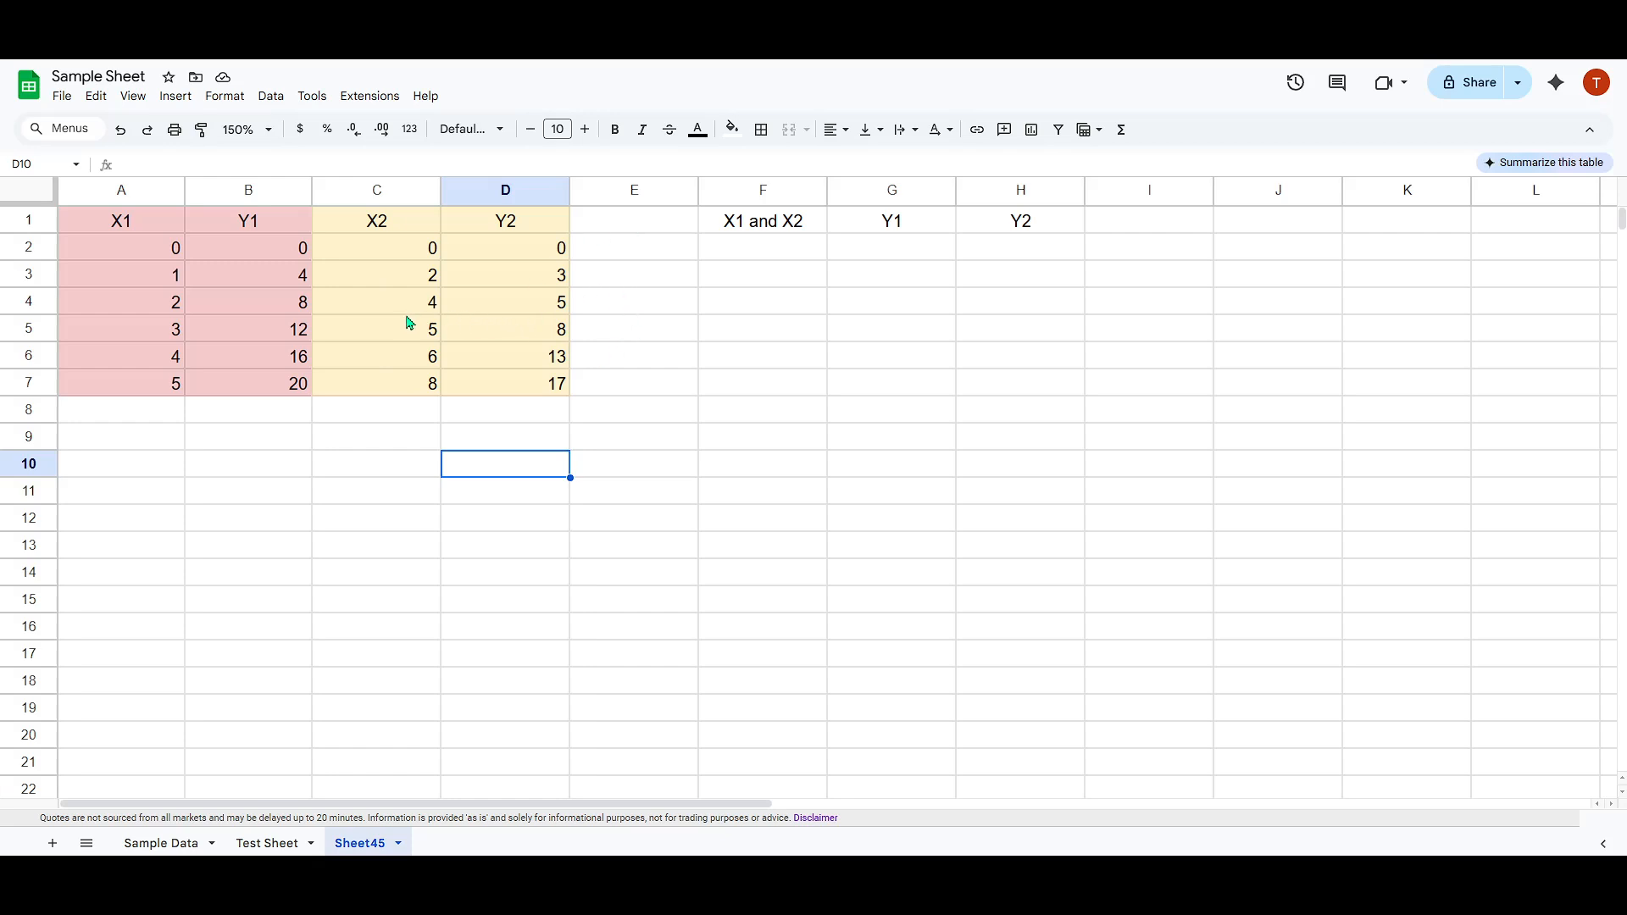
# Insert a chart from the side-by-side X1, Y1, X2 and Y2 data in A1:D7.
pyautogui.moveTo(125, 222); pyautogui.dragTo(509, 393)
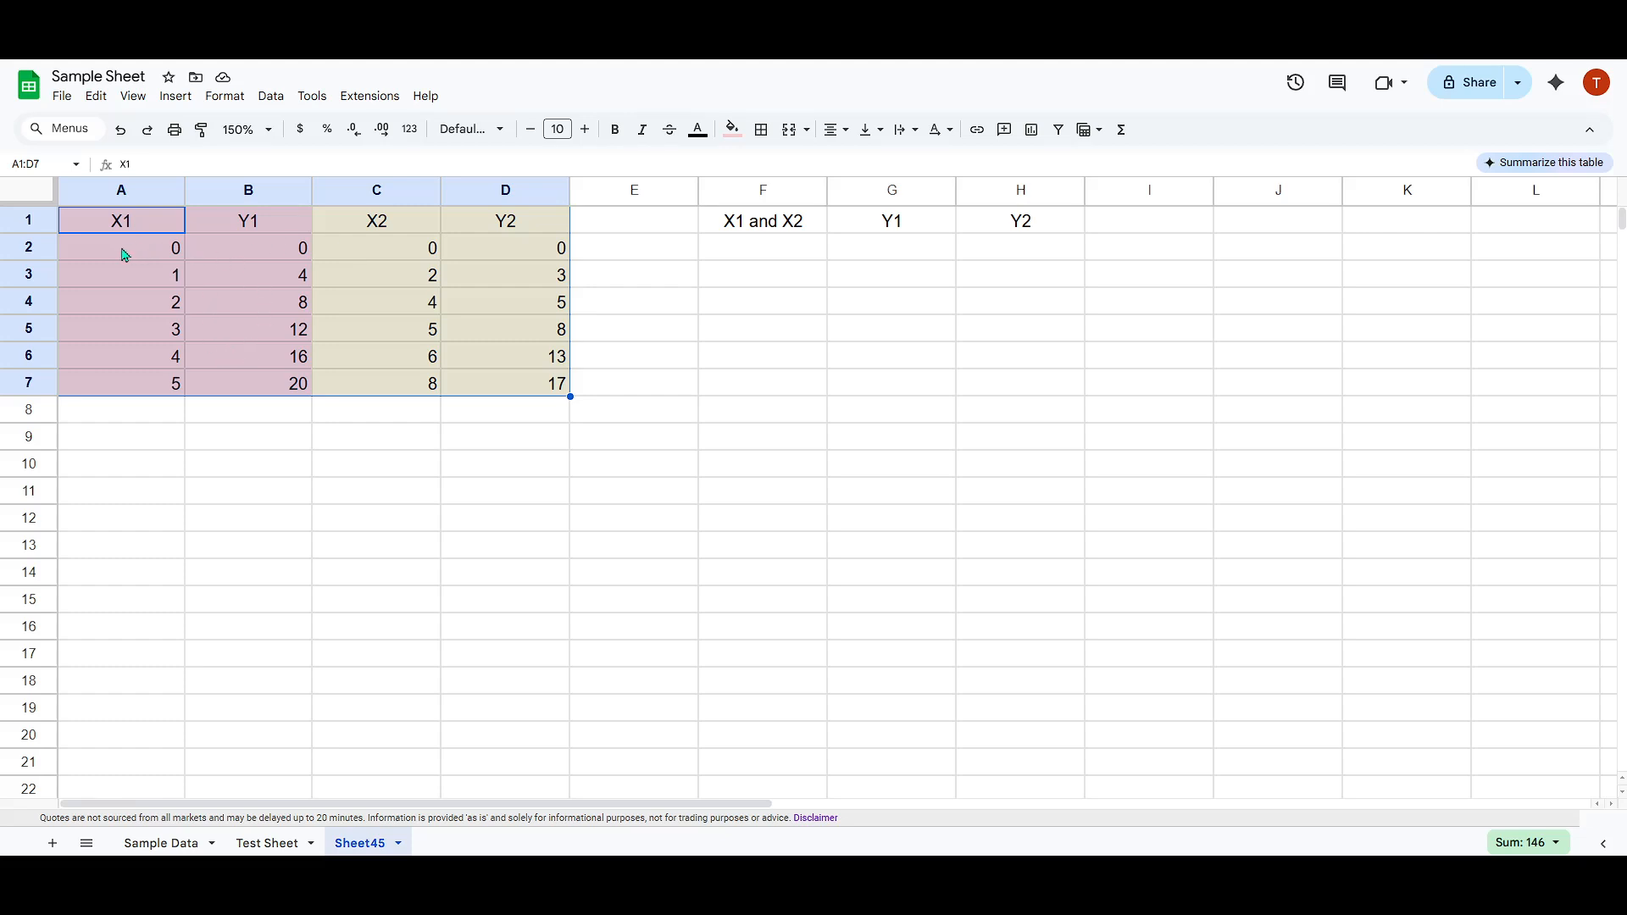
pyautogui.moveTo(146, 254)
pyautogui.mouseDown()
pyautogui.moveTo(237, 363)
pyautogui.moveTo(353, 400)
pyautogui.moveTo(512, 394)
pyautogui.moveTo(251, 290)
pyautogui.moveTo(142, 224)
pyautogui.mouseUp()
pyautogui.click(548, 407)
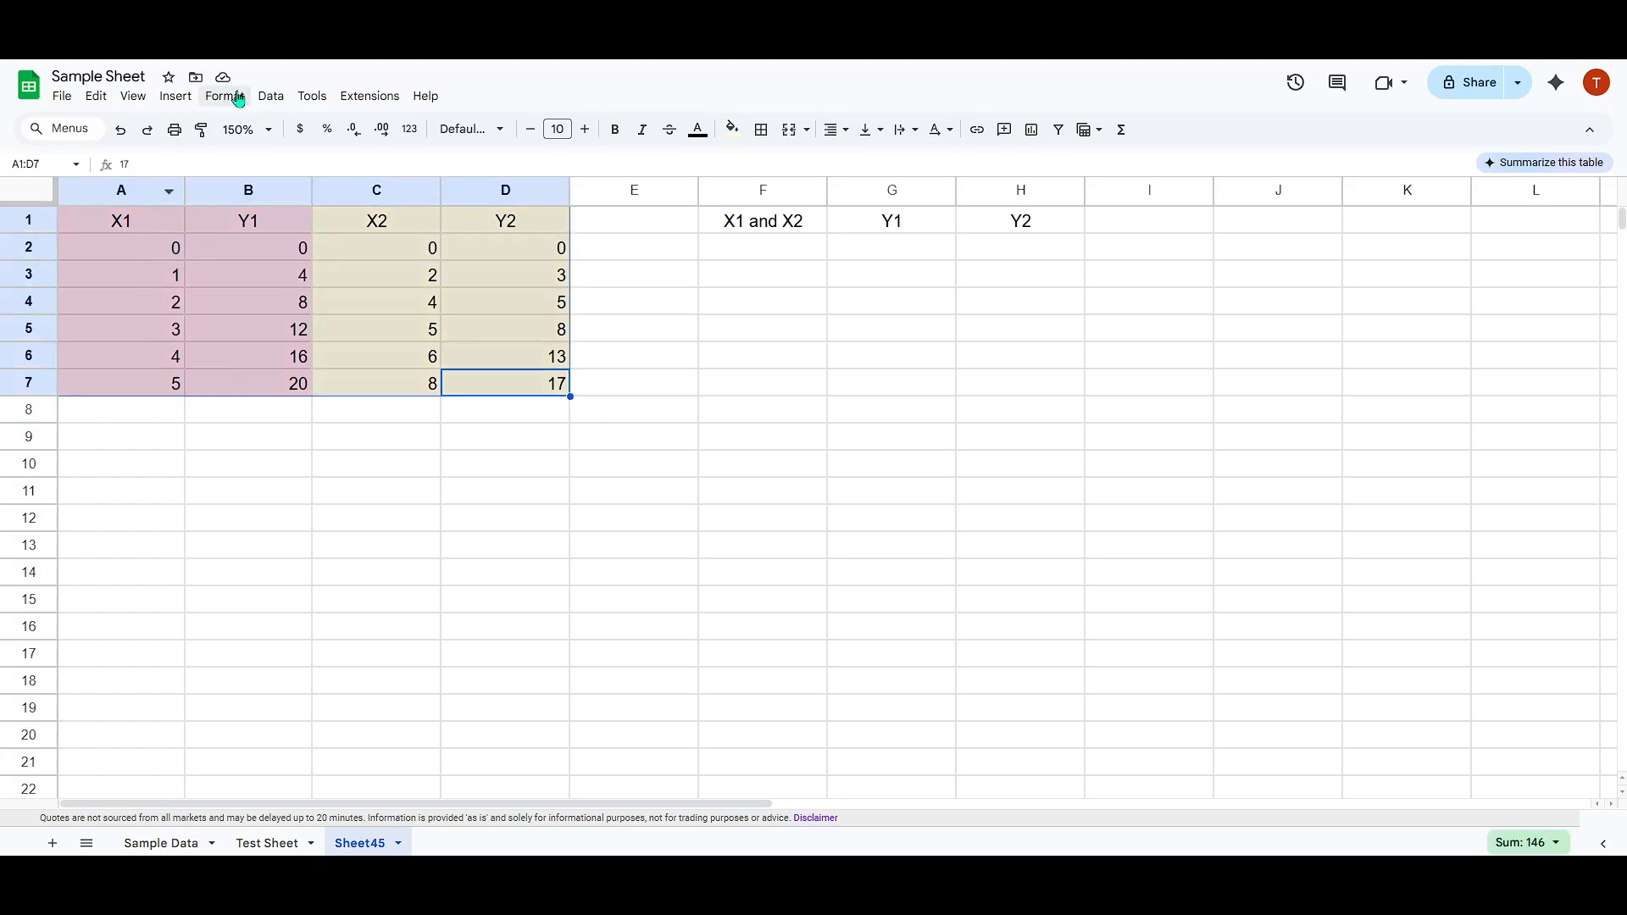
pyautogui.click(175, 97)
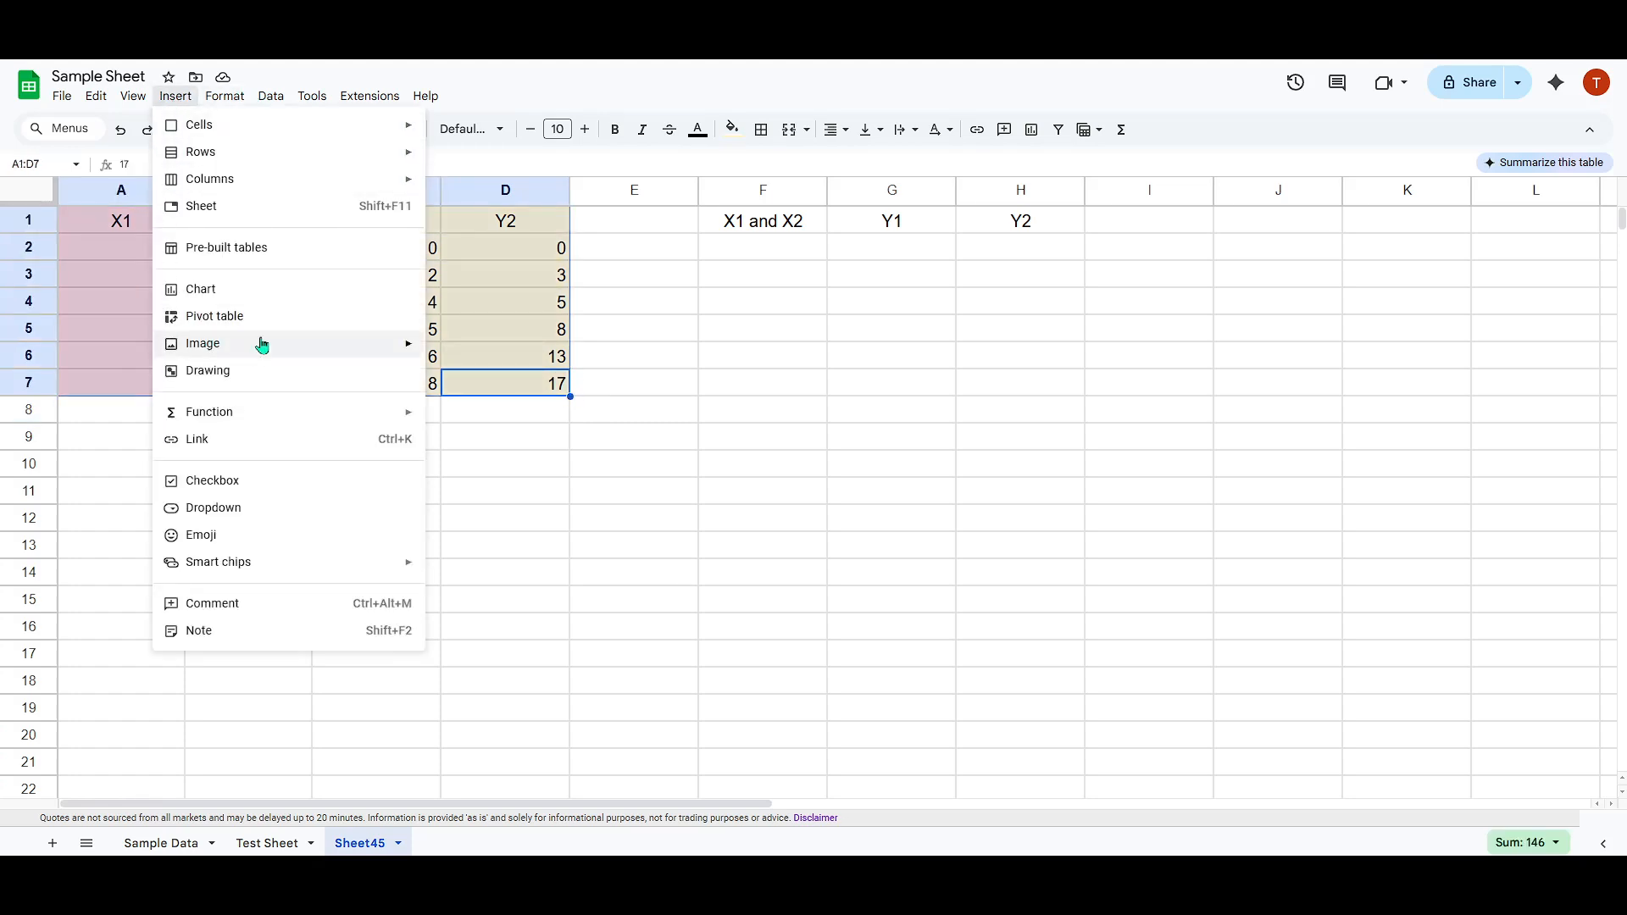
pyautogui.click(246, 293)
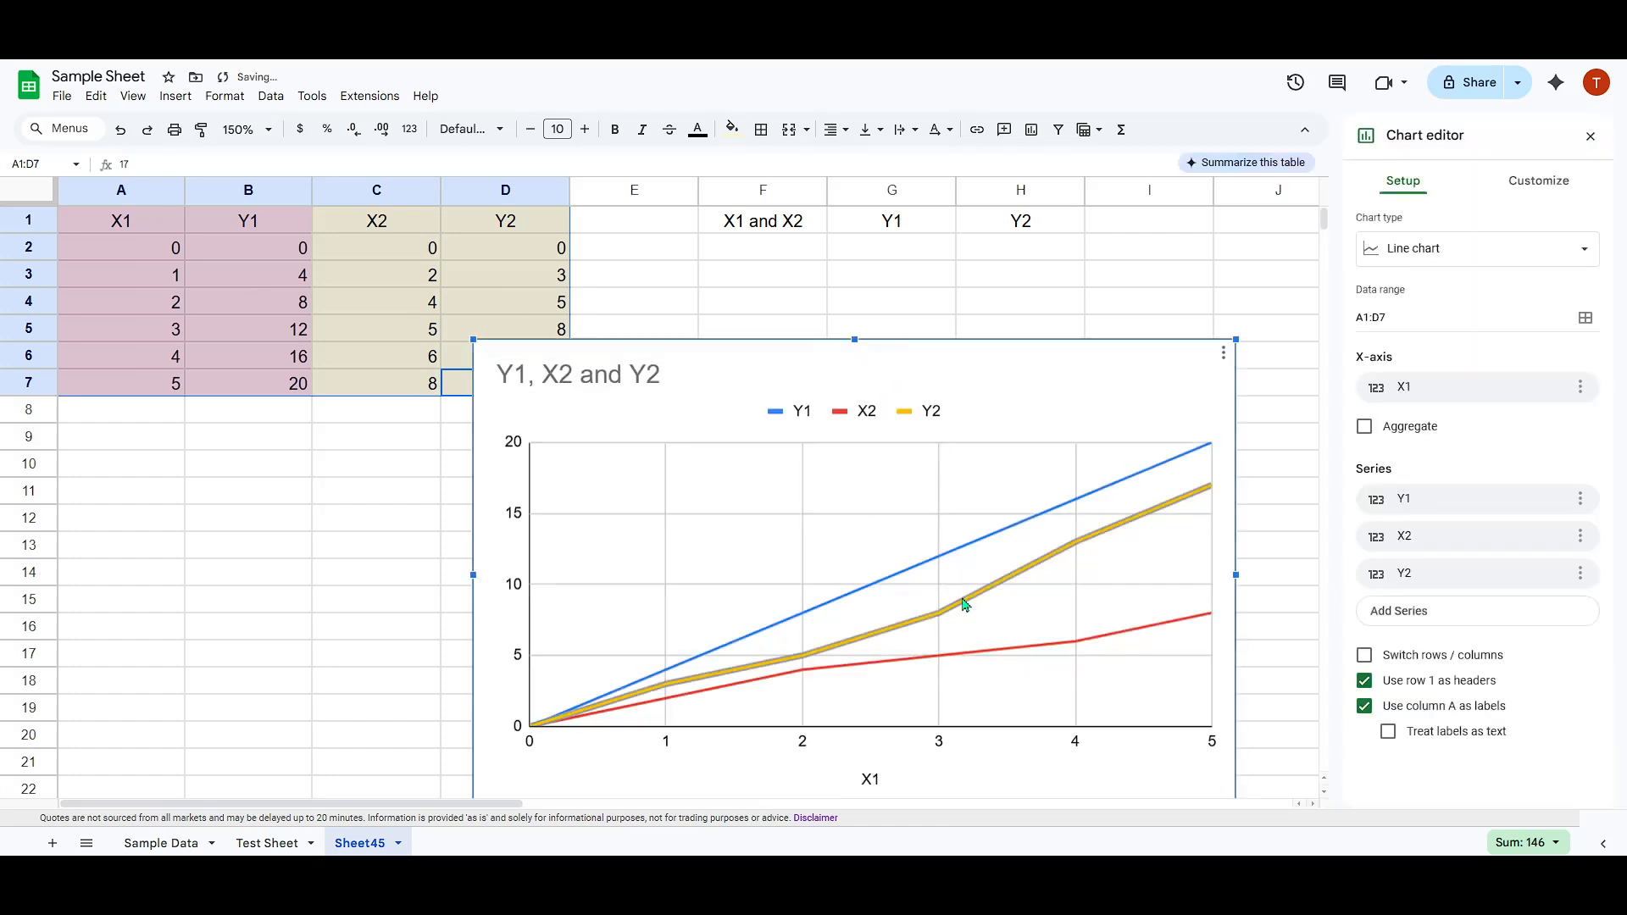
# Inspect the Y2 and X2 lines of the chart built from A1:D7, then delete that chart.
pyautogui.click(966, 606)
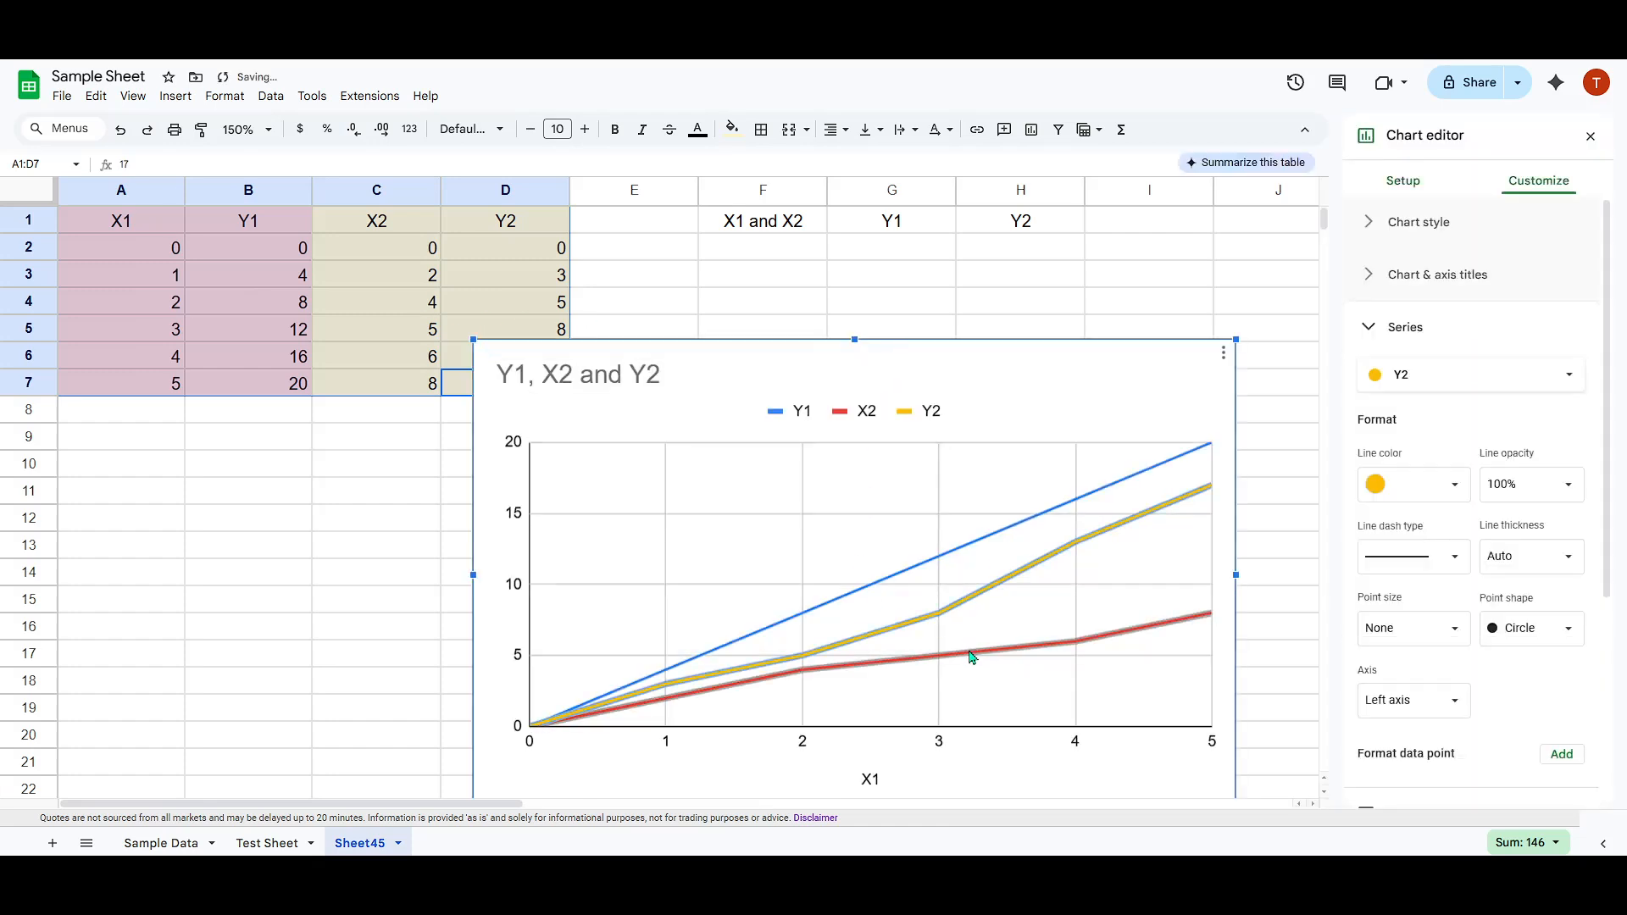
pyautogui.click(972, 660)
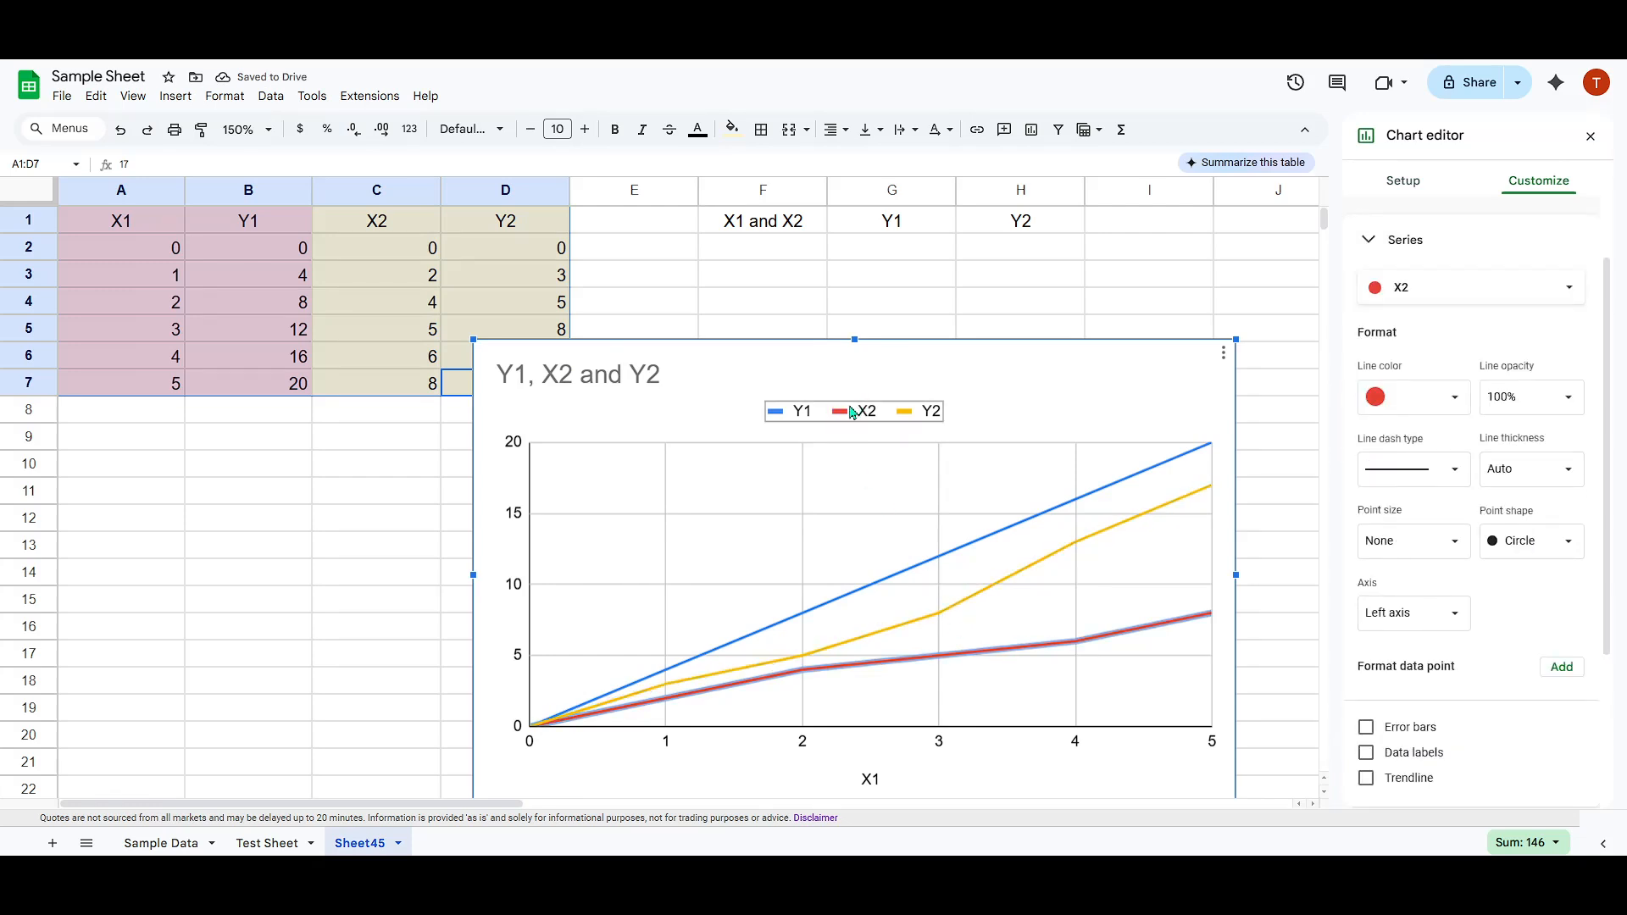
pyautogui.moveTo(1129, 378); pyautogui.dragTo(979, 270)
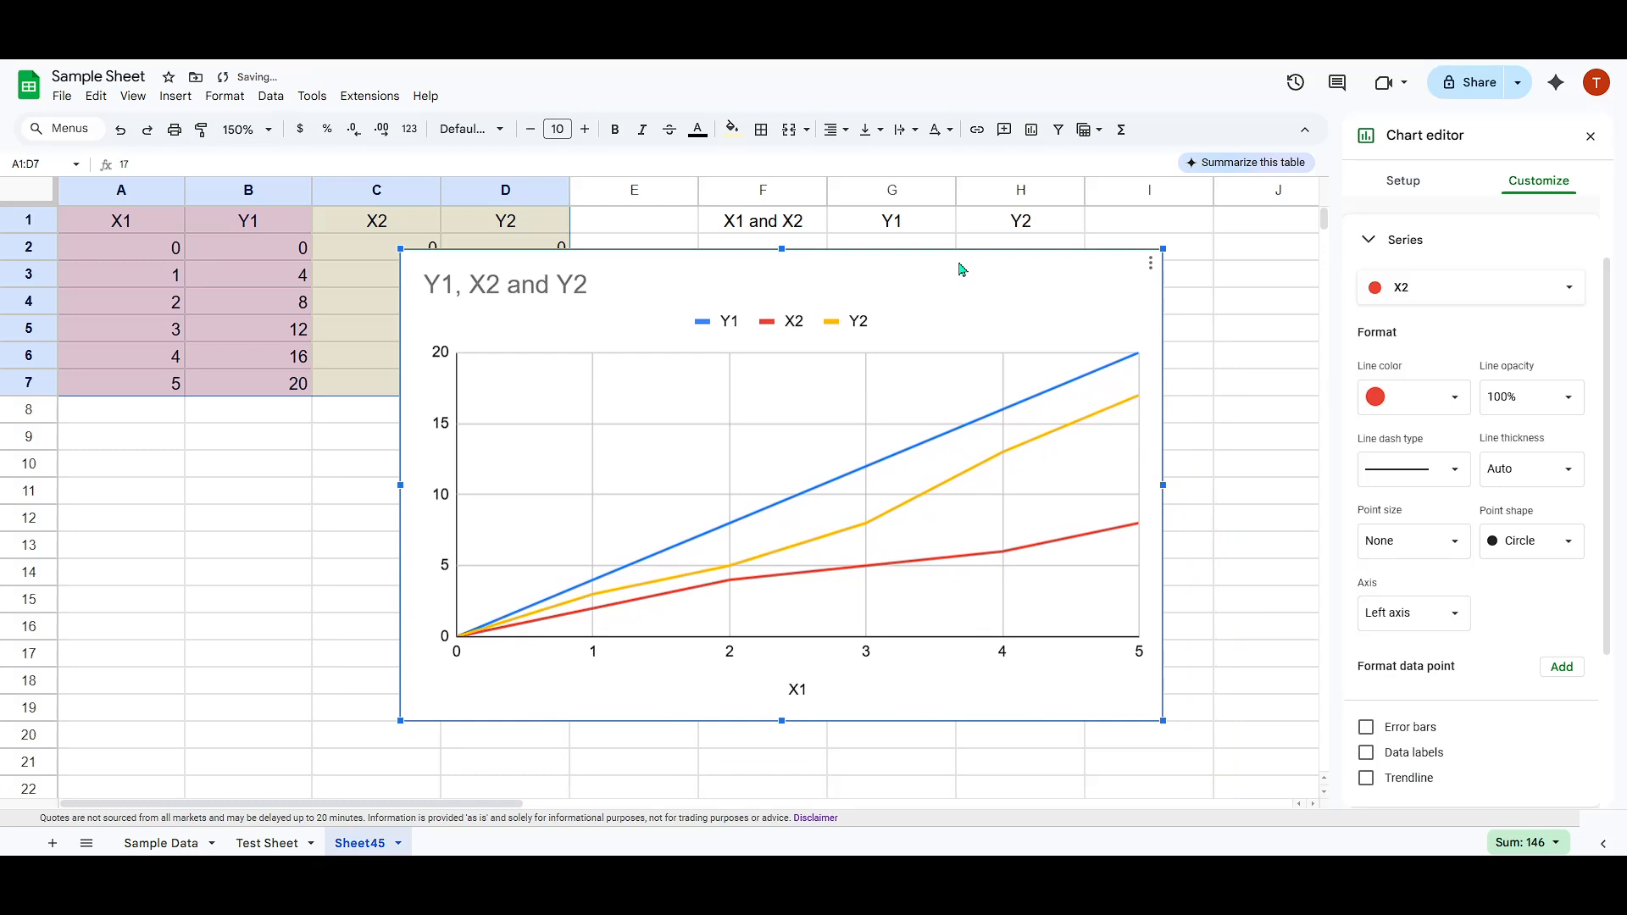
pyautogui.press('Delete')
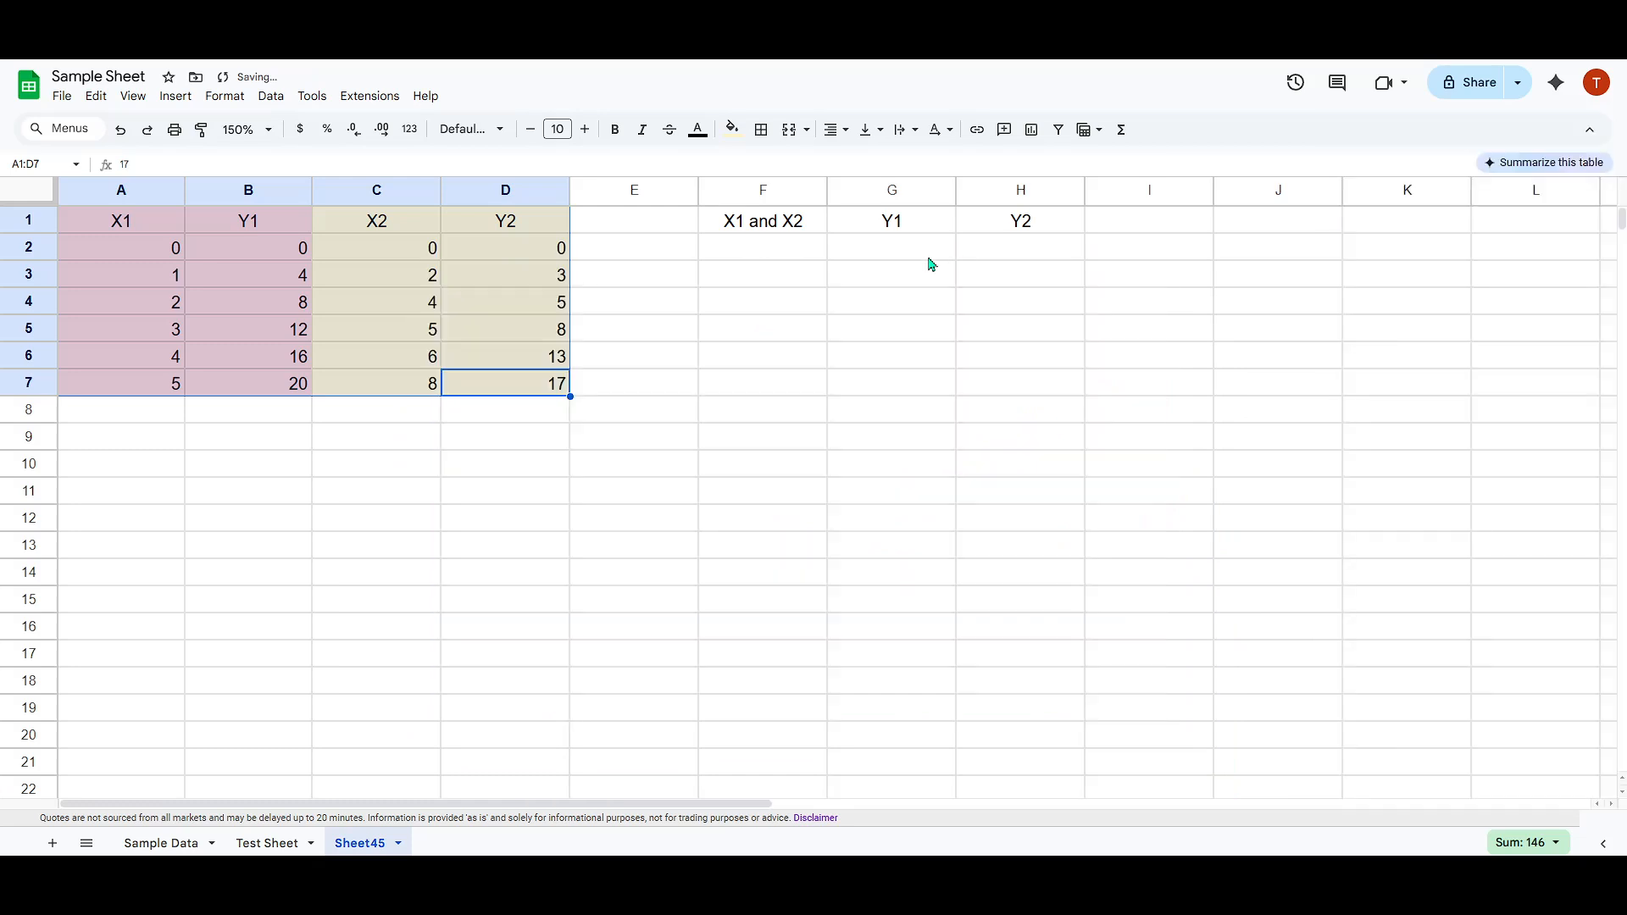
pyautogui.click(576, 366)
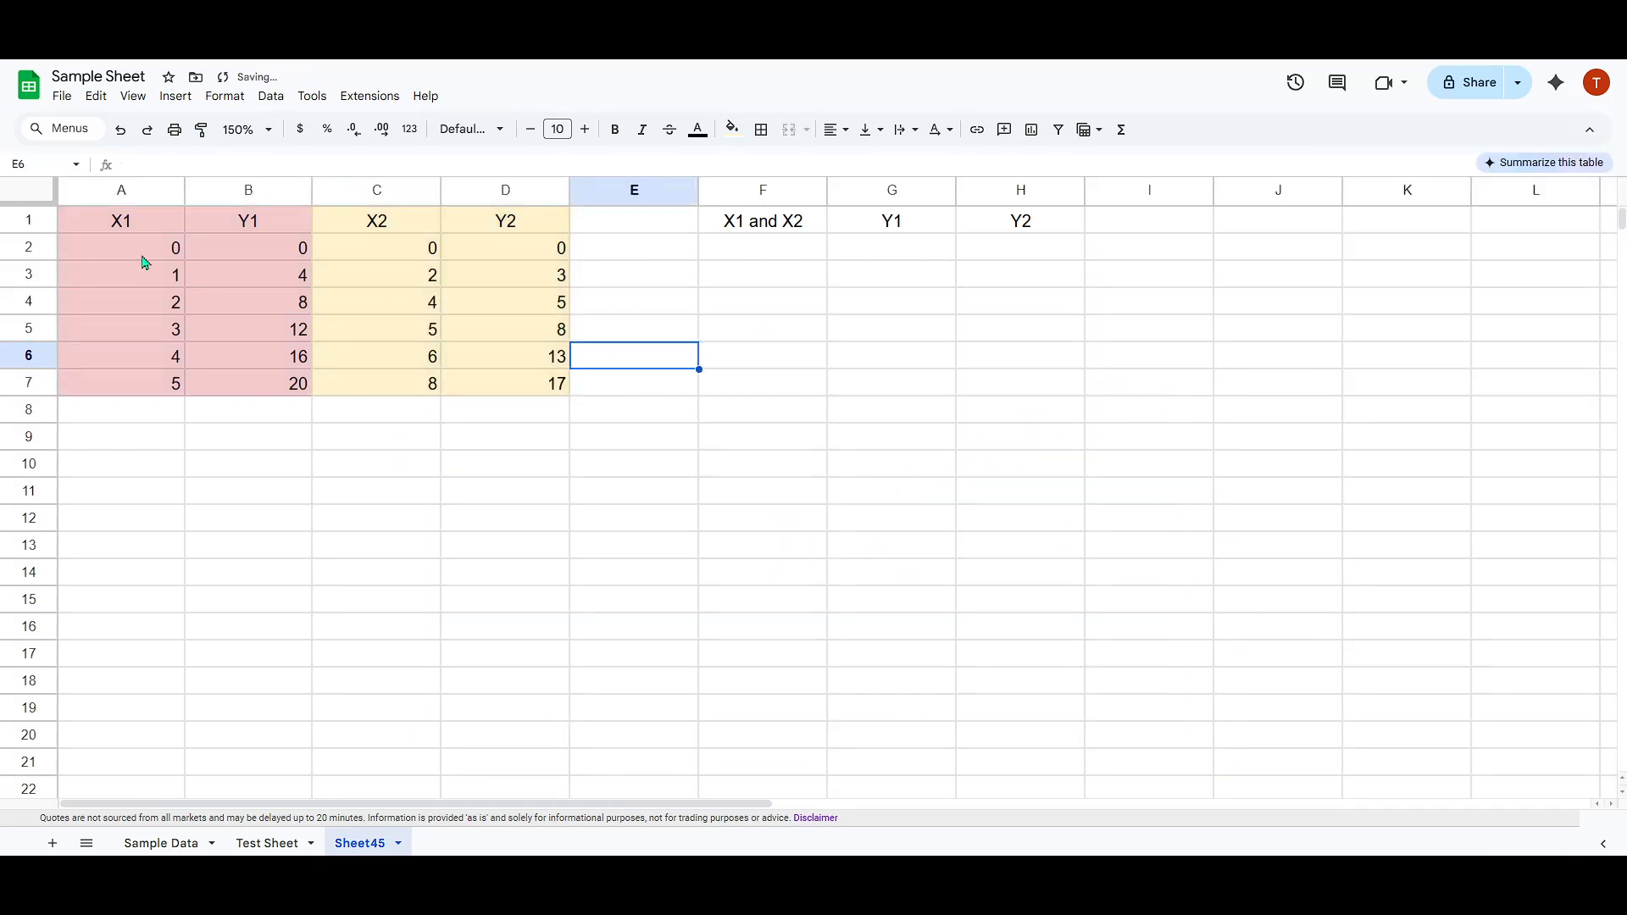
# Stack both X sets under the X1 and X2 header by copying A2:A7 to F2:F7 and C2:C7 to F8:F13.
pyautogui.moveTo(144, 262); pyautogui.dragTo(153, 378)
pyautogui.hotkey('ctrl', 'c')
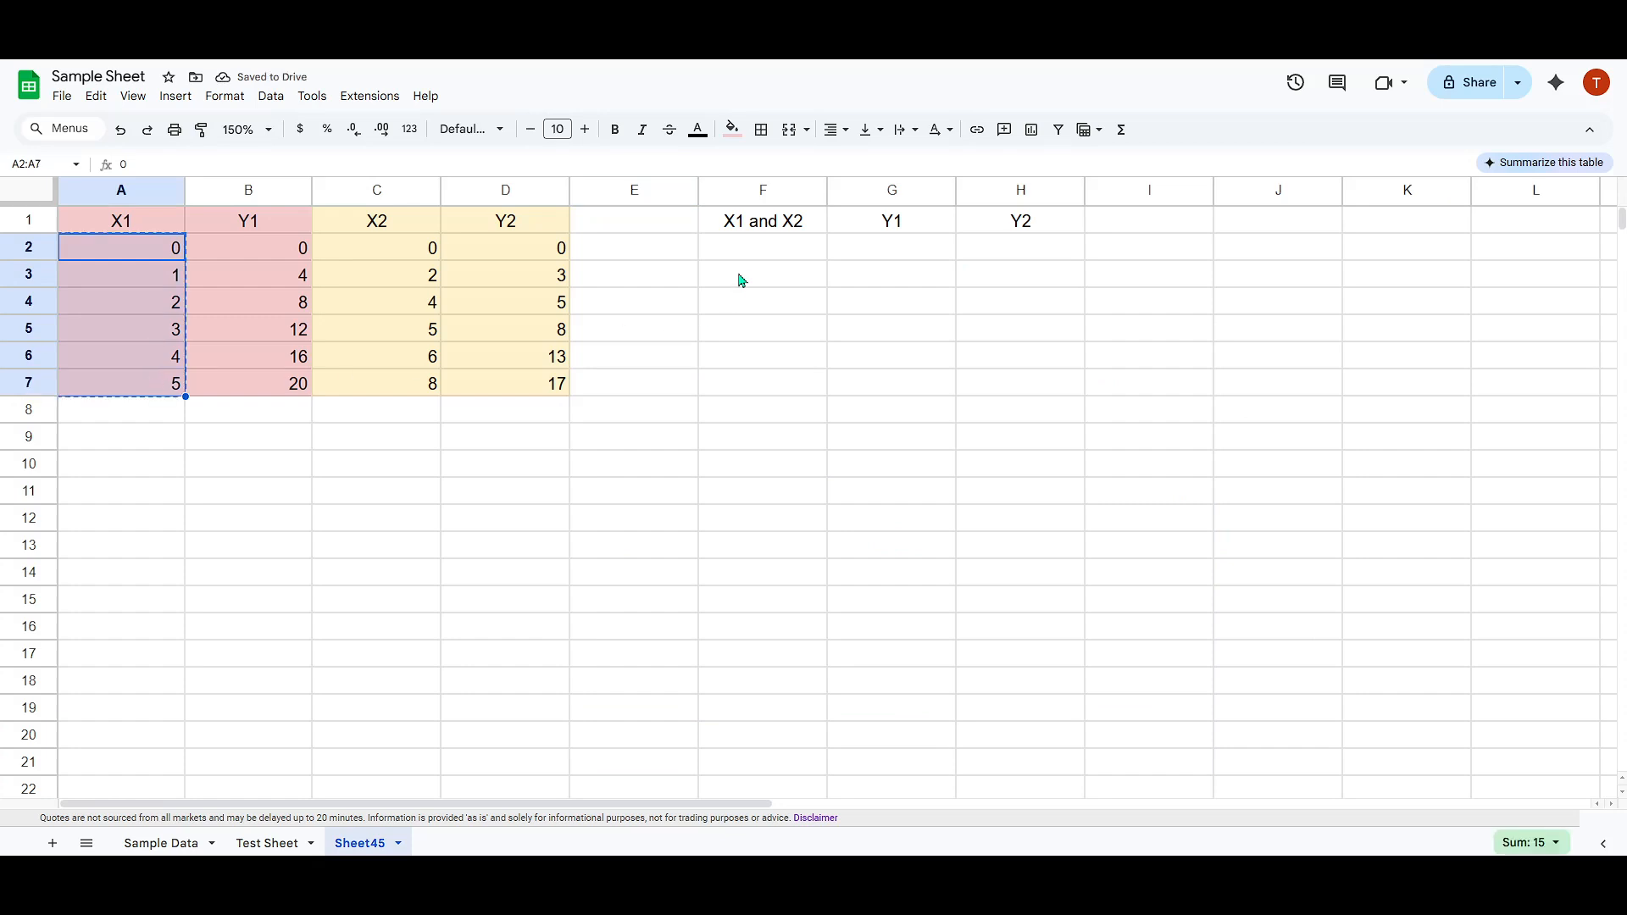
pyautogui.click(743, 253)
pyautogui.hotkey('ctrl', 'v')
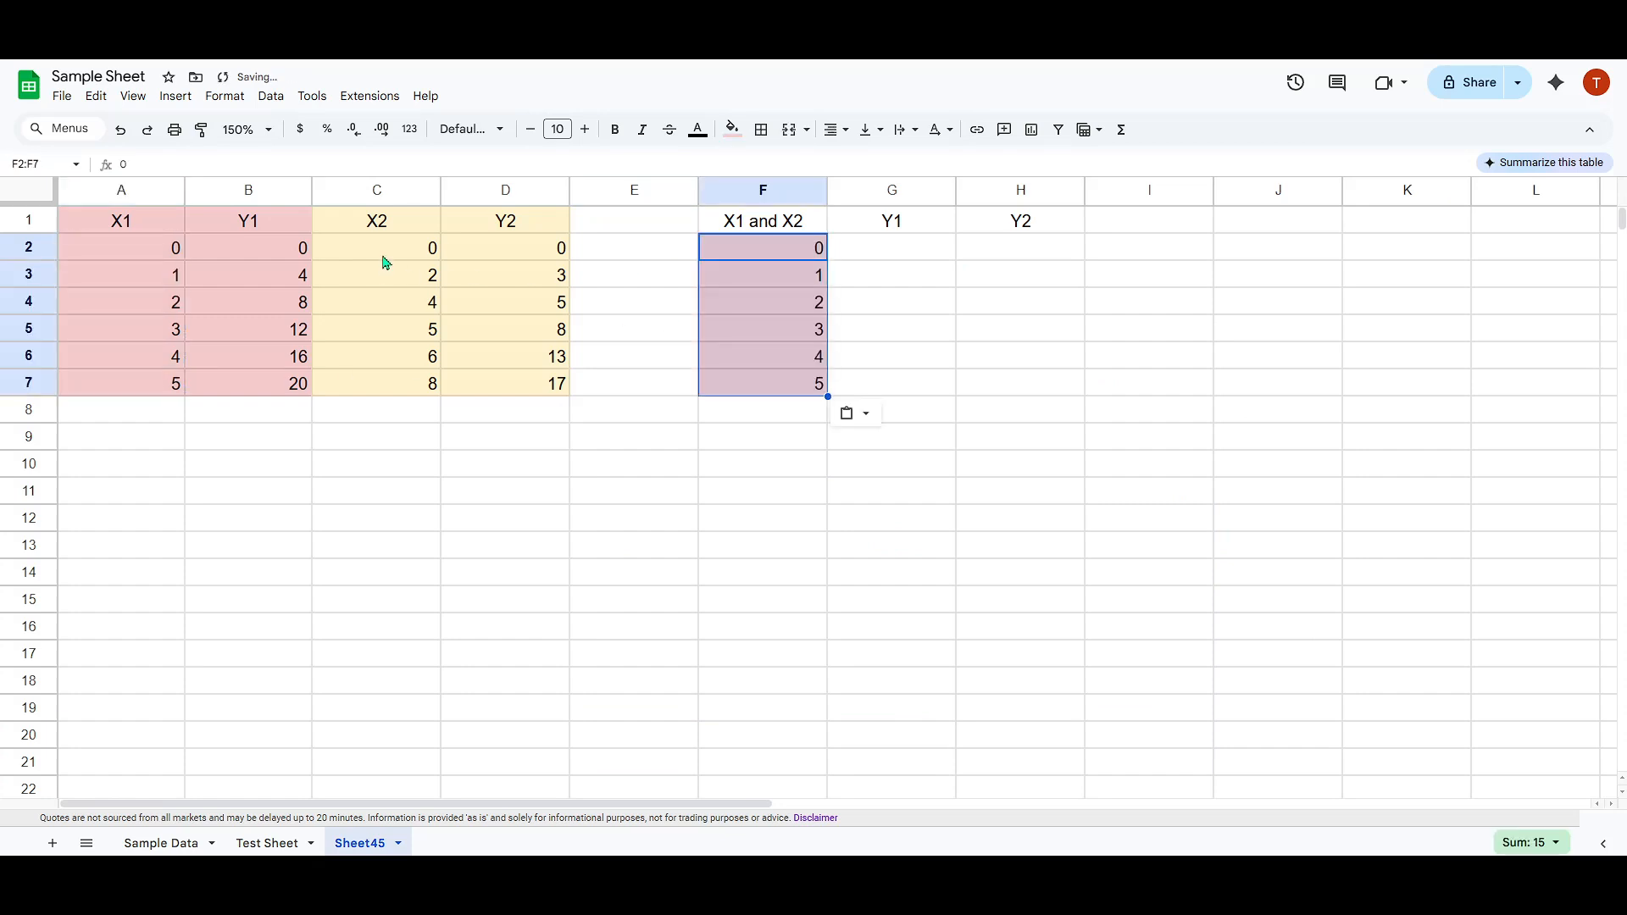
pyautogui.moveTo(385, 263); pyautogui.dragTo(399, 388)
pyautogui.hotkey('ctrl', 'c')
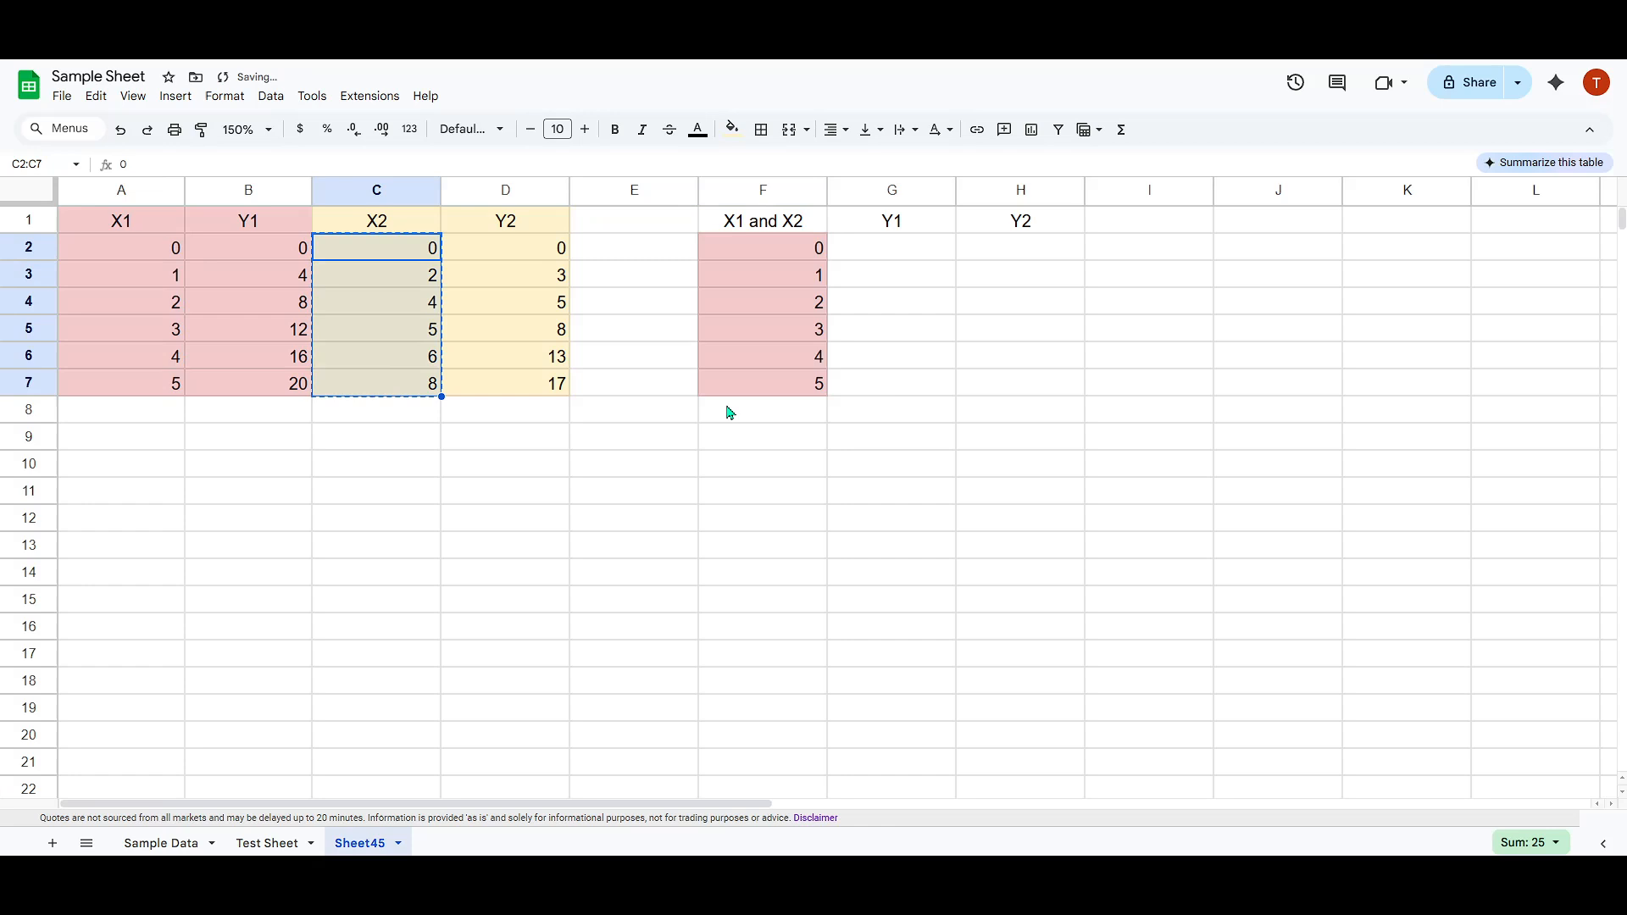
pyautogui.click(730, 412)
pyautogui.hotkey('ctrl', 'v')
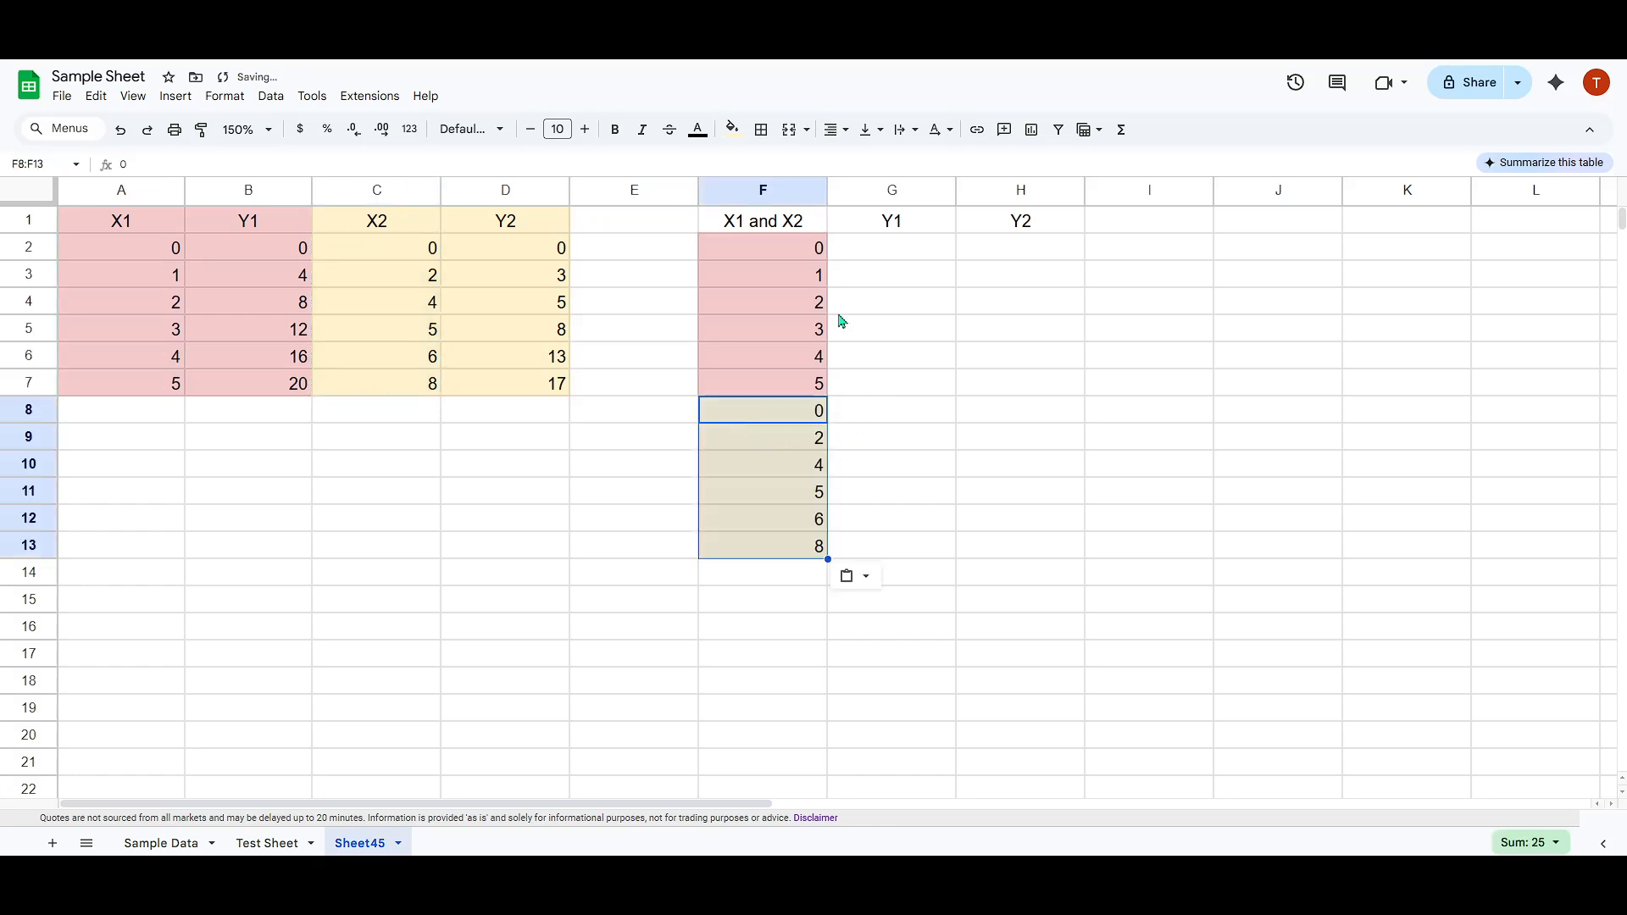
pyautogui.click(766, 231)
pyautogui.moveTo(814, 247); pyautogui.dragTo(796, 552)
pyautogui.click(894, 465)
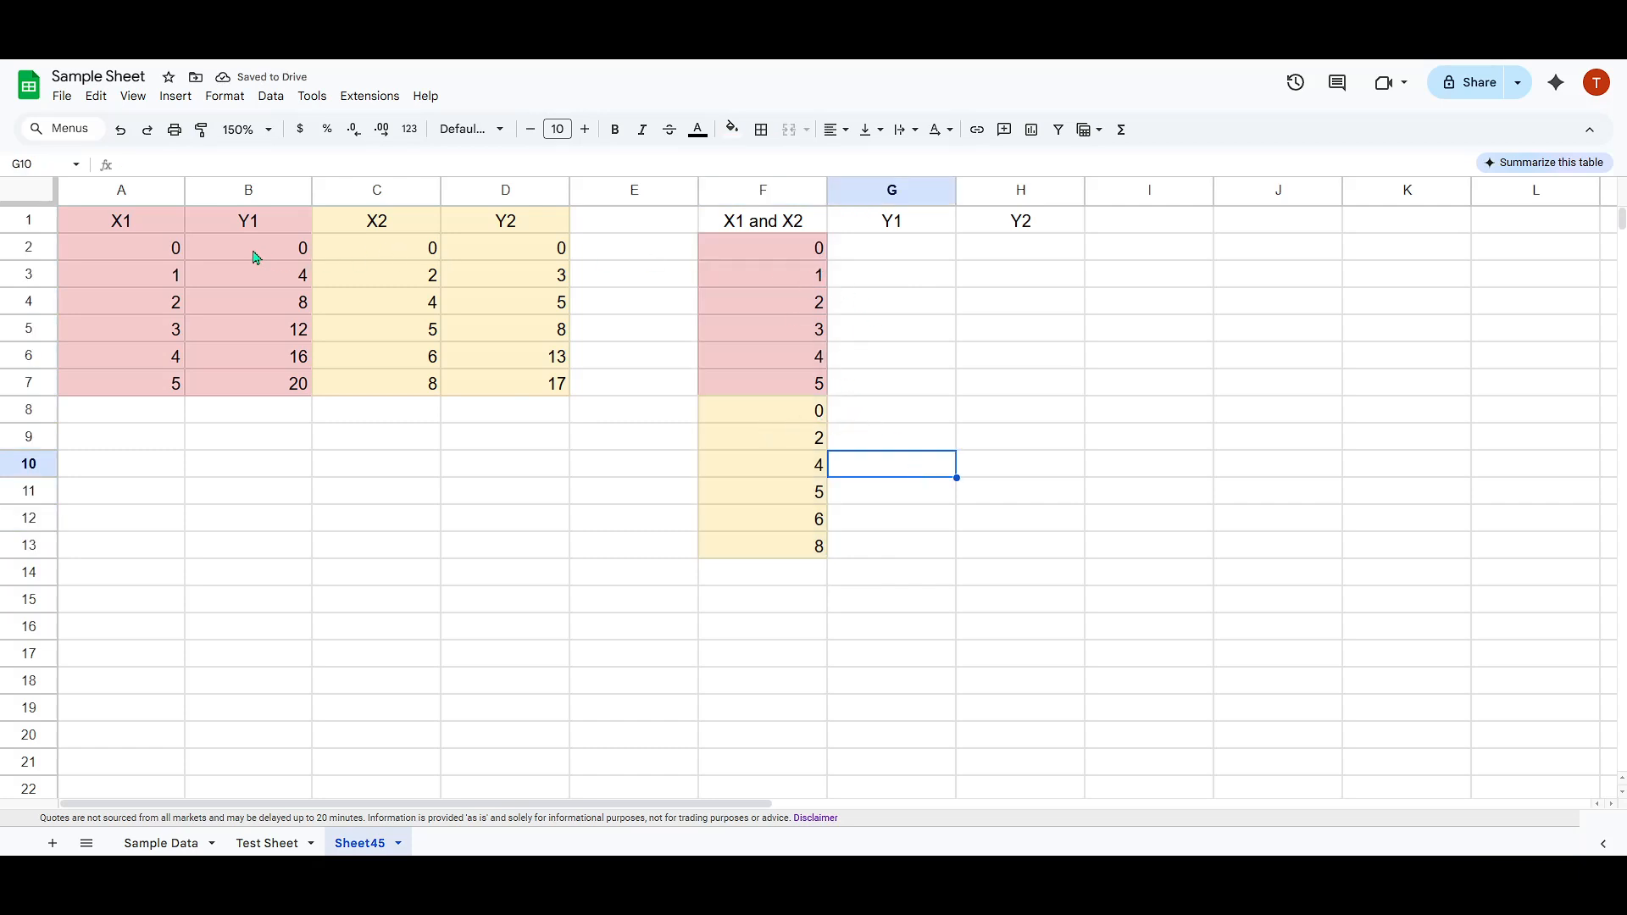
# Copy the Y1 values from B2:B7 into G2:G7, beside the X1 values.
pyautogui.moveTo(256, 257); pyautogui.dragTo(263, 387)
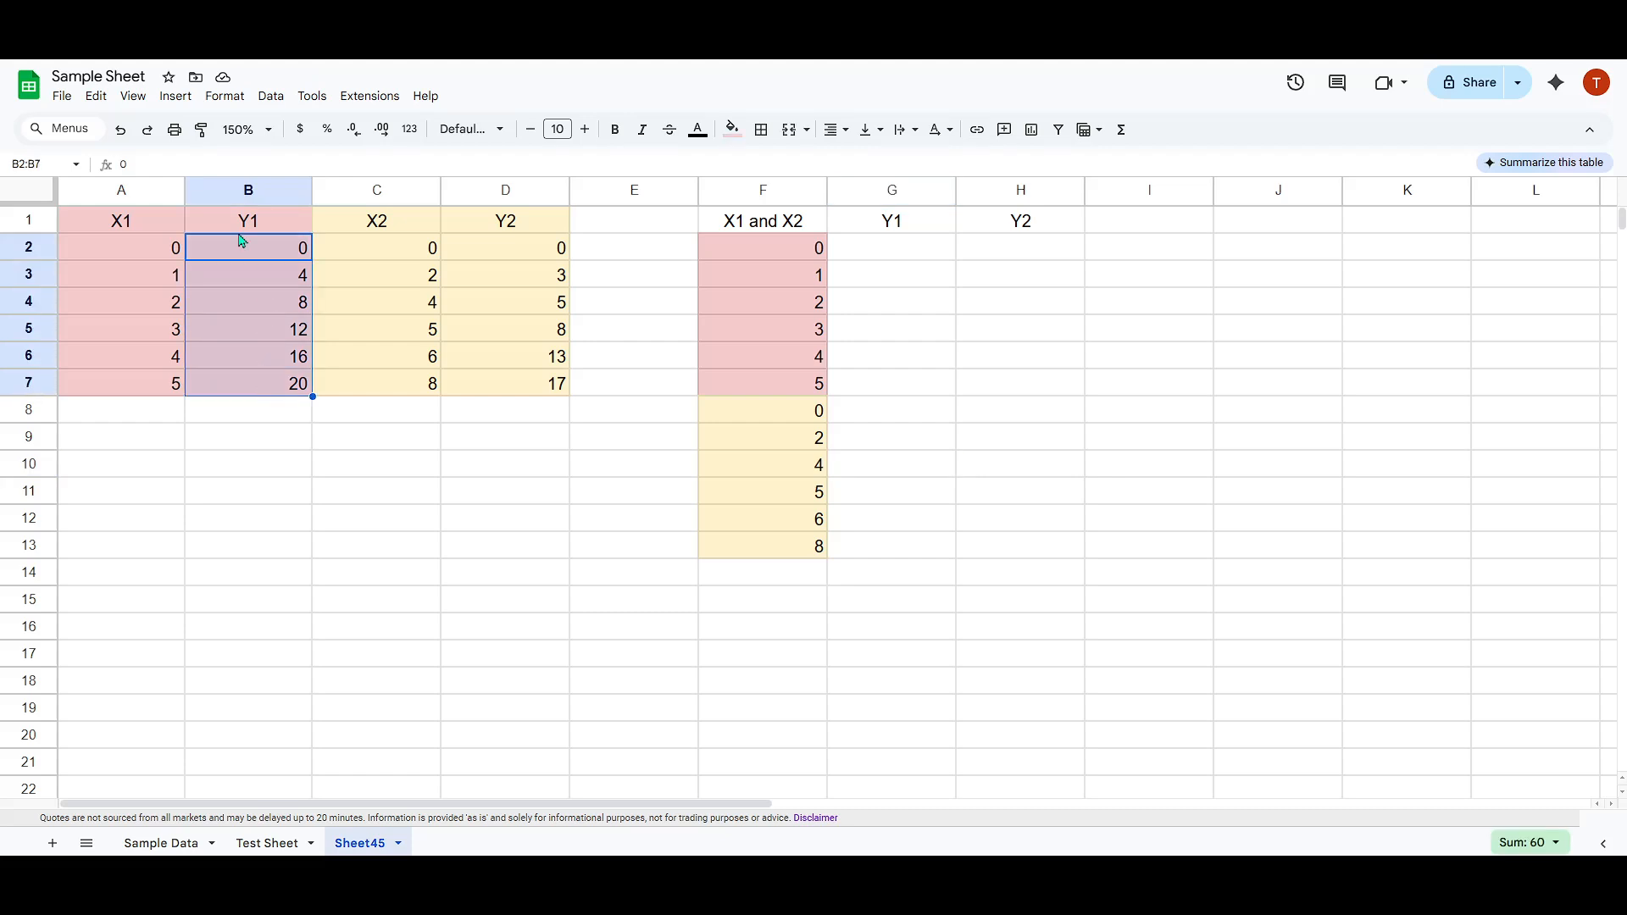
pyautogui.click(881, 255)
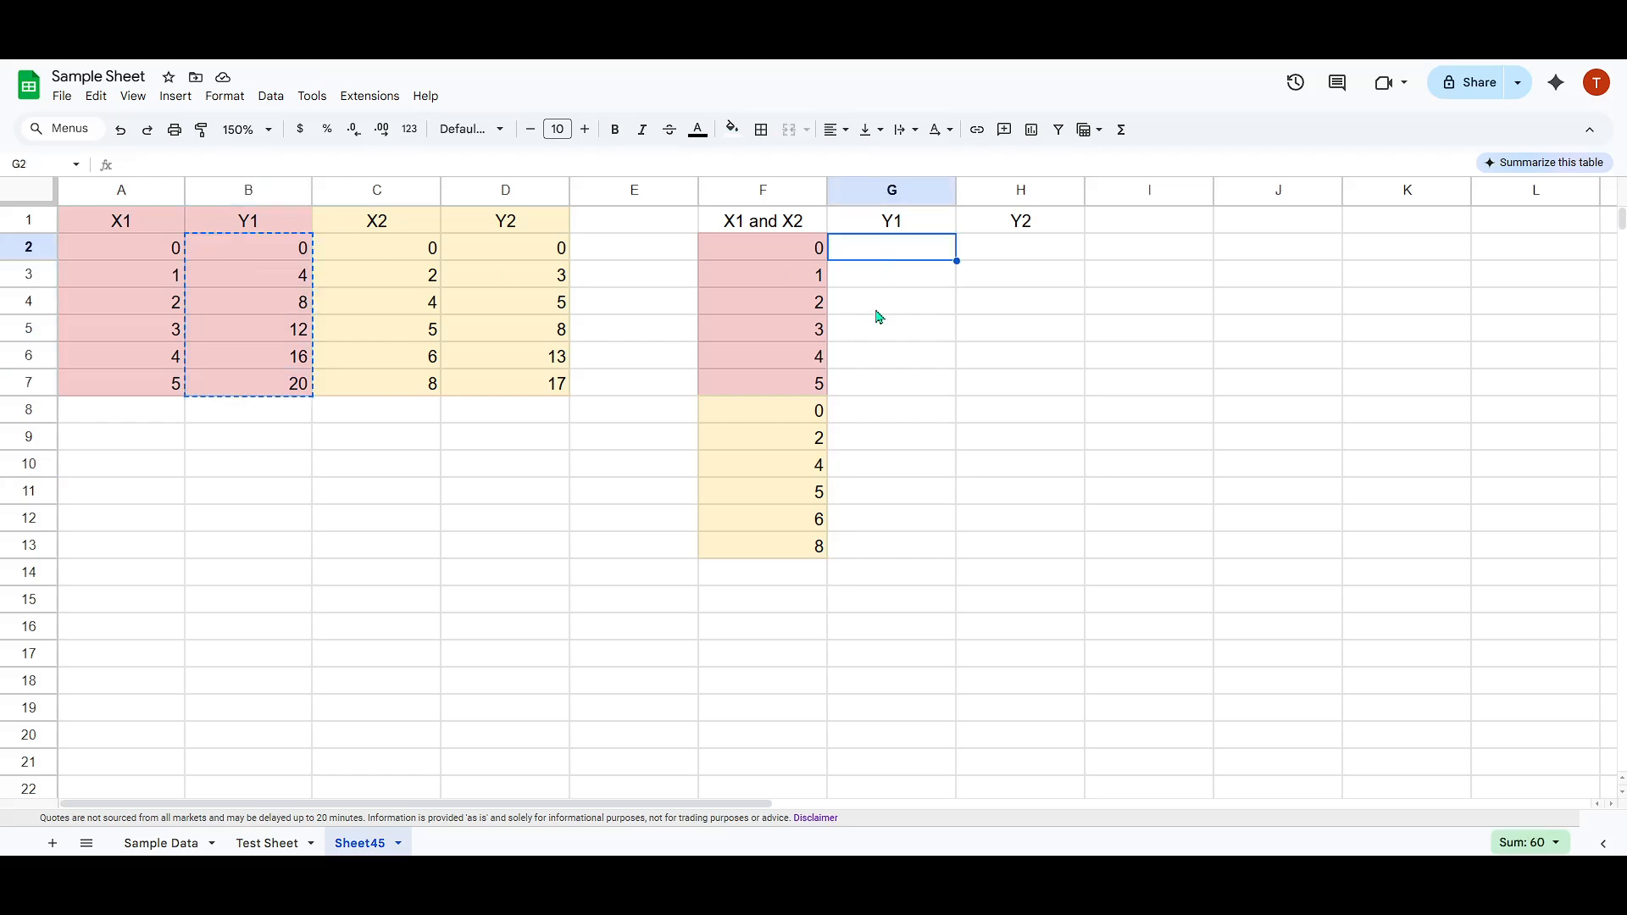
pyautogui.hotkey('ctrl', 'v')
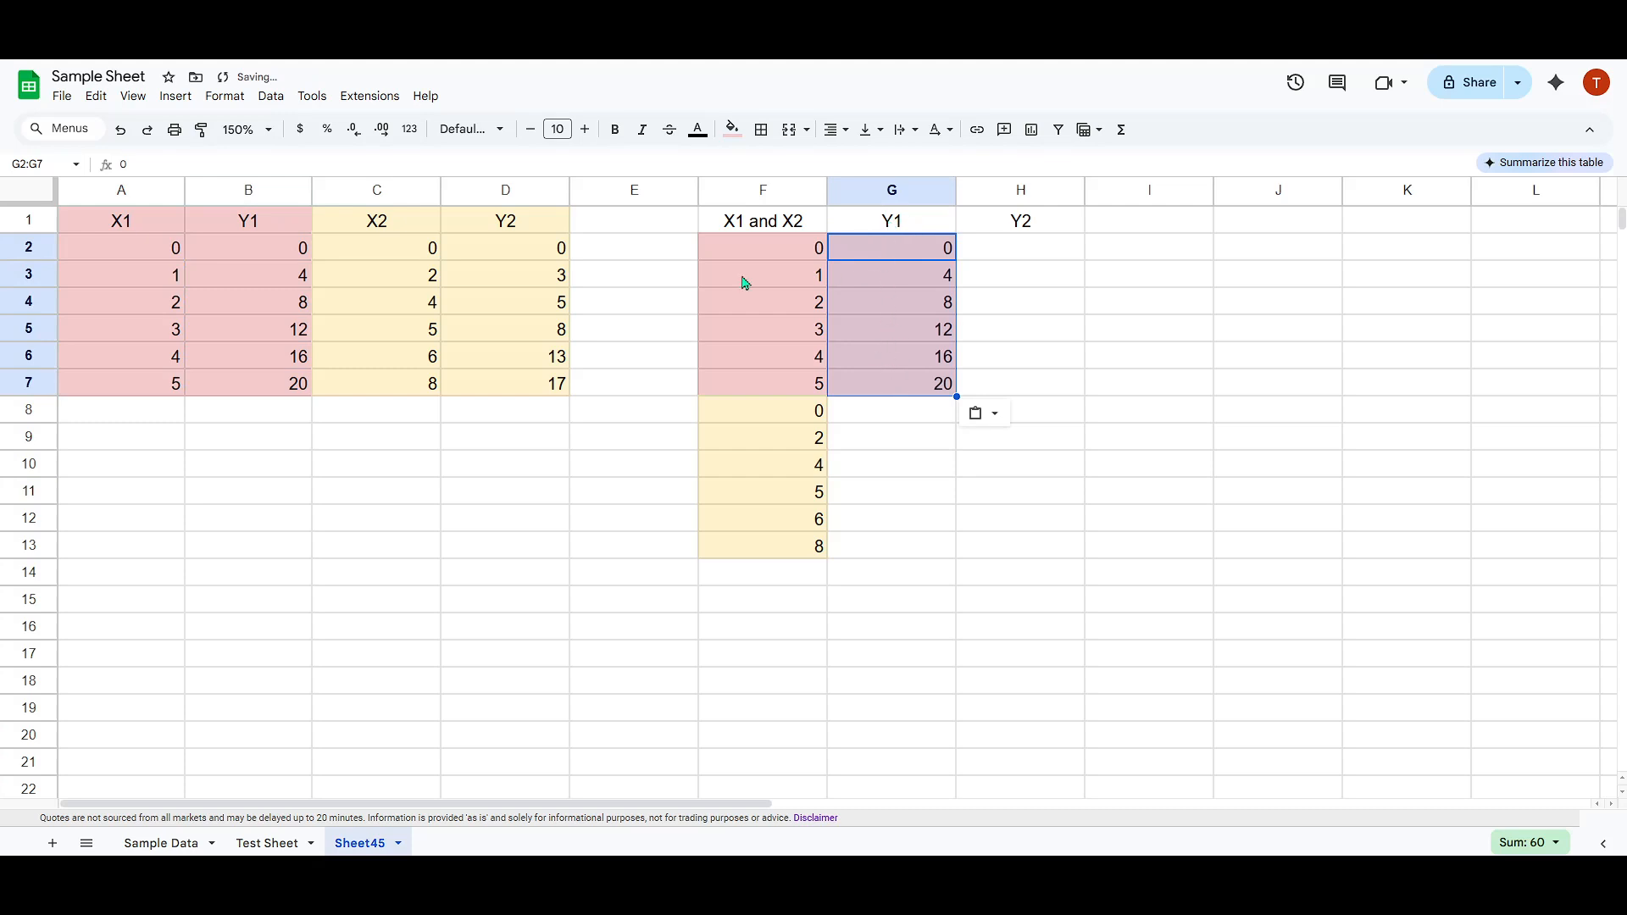
# Copy the Y2 values from D2:D7 into H8:H13, in the same rows as the X2 values.
pyautogui.moveTo(533, 253); pyautogui.dragTo(541, 389)
pyautogui.hotkey('ctrl', 'c')
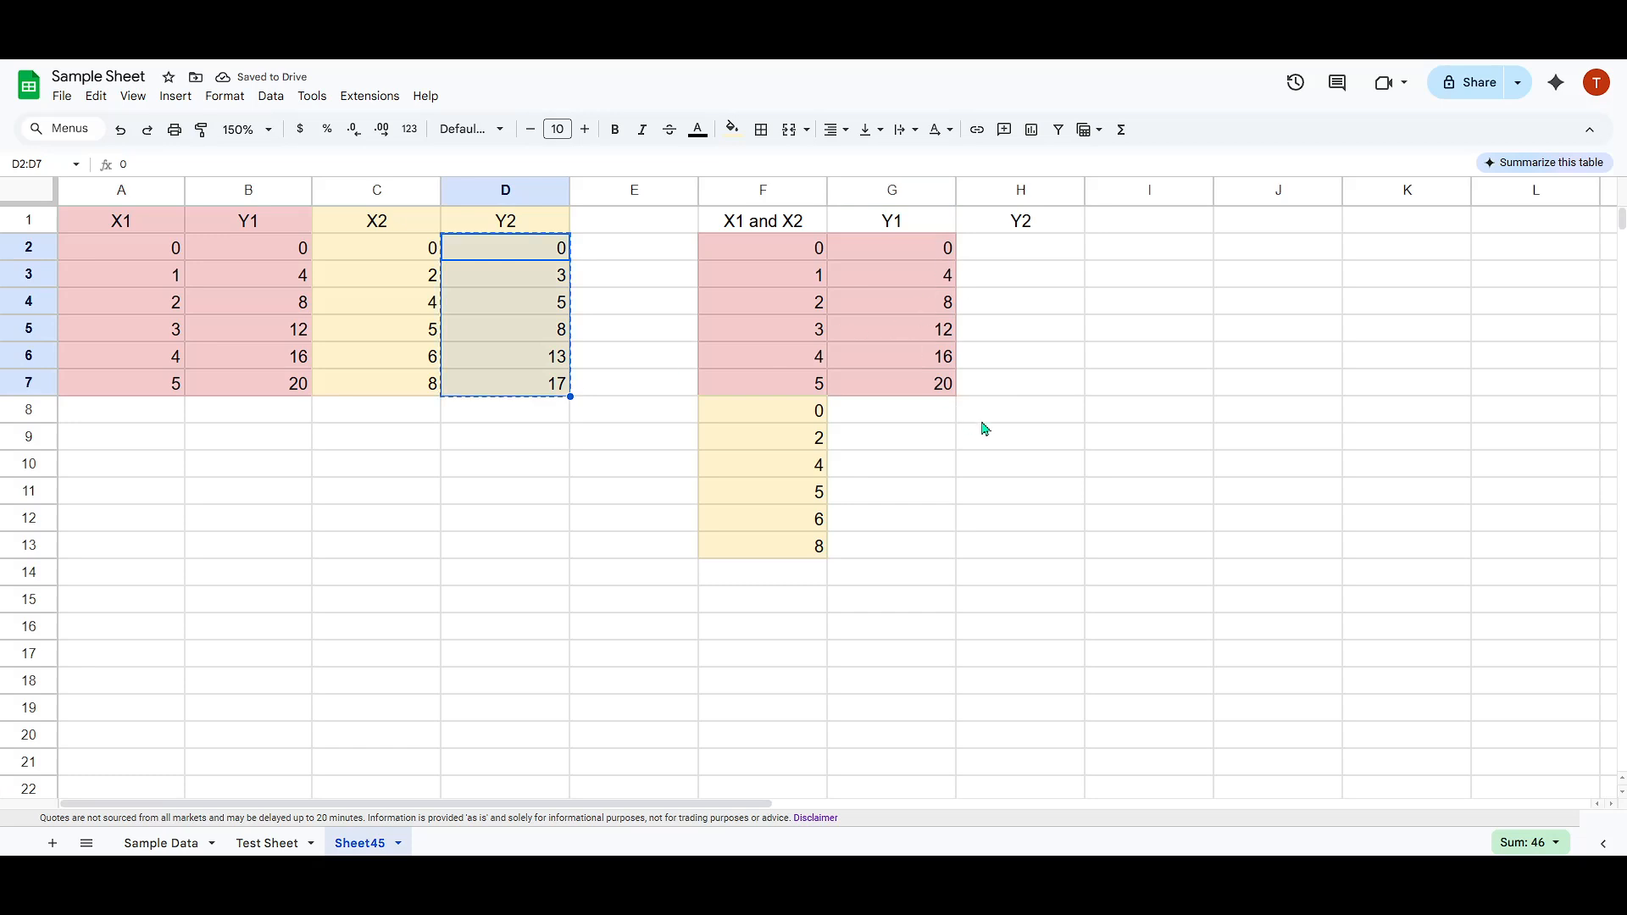
pyautogui.click(1020, 417)
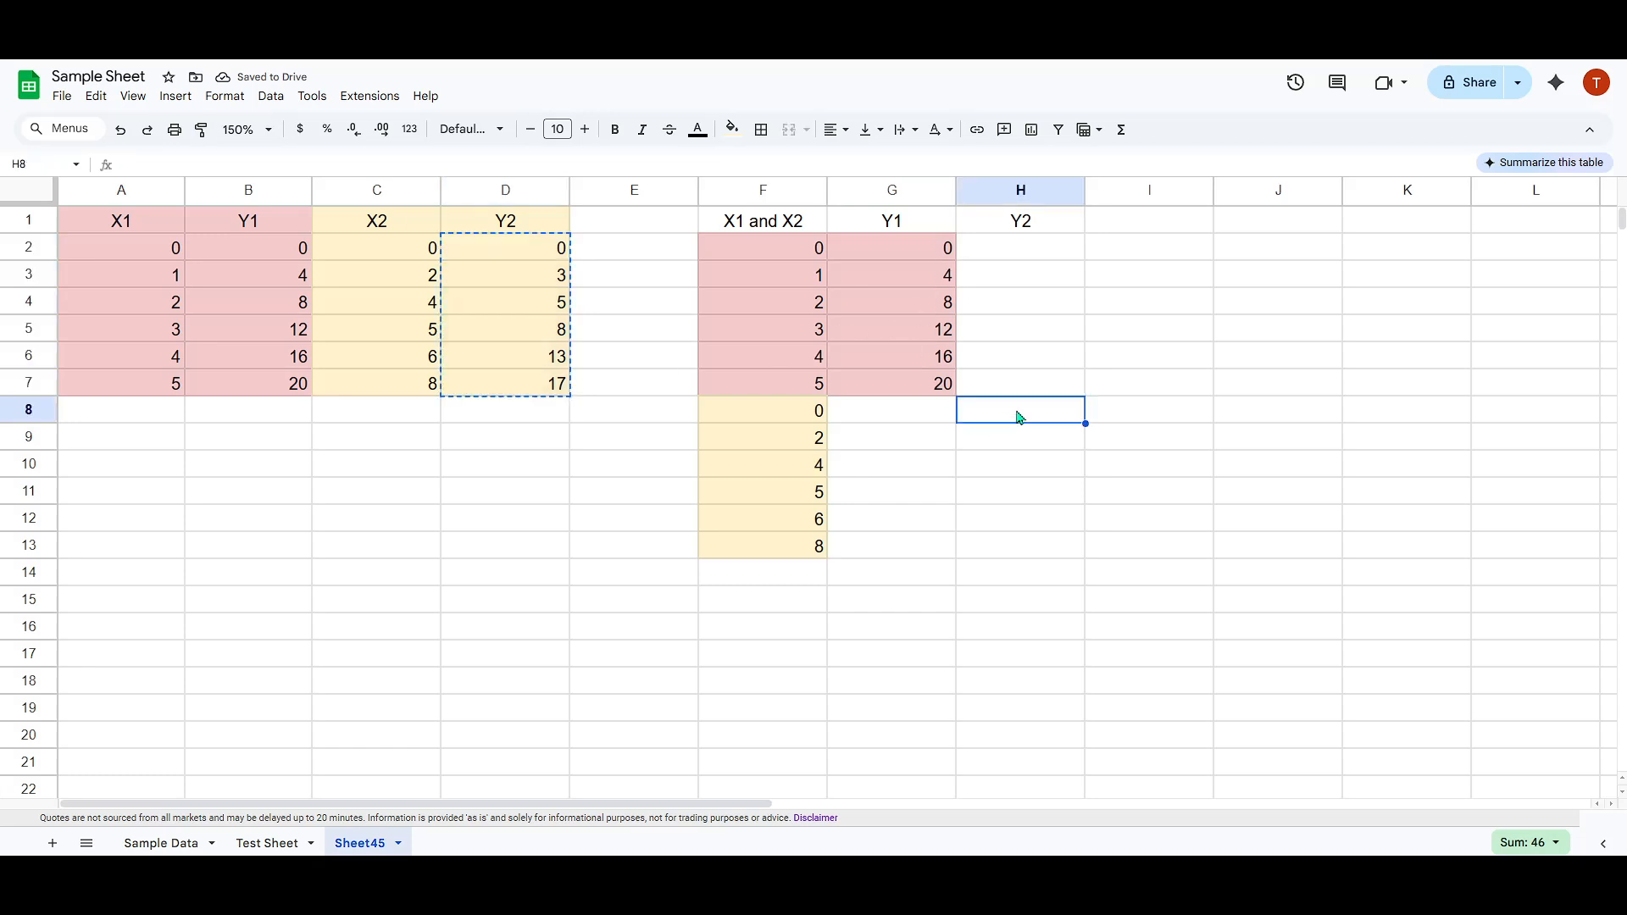
pyautogui.click(898, 422)
pyautogui.moveTo(900, 421); pyautogui.dragTo(978, 414)
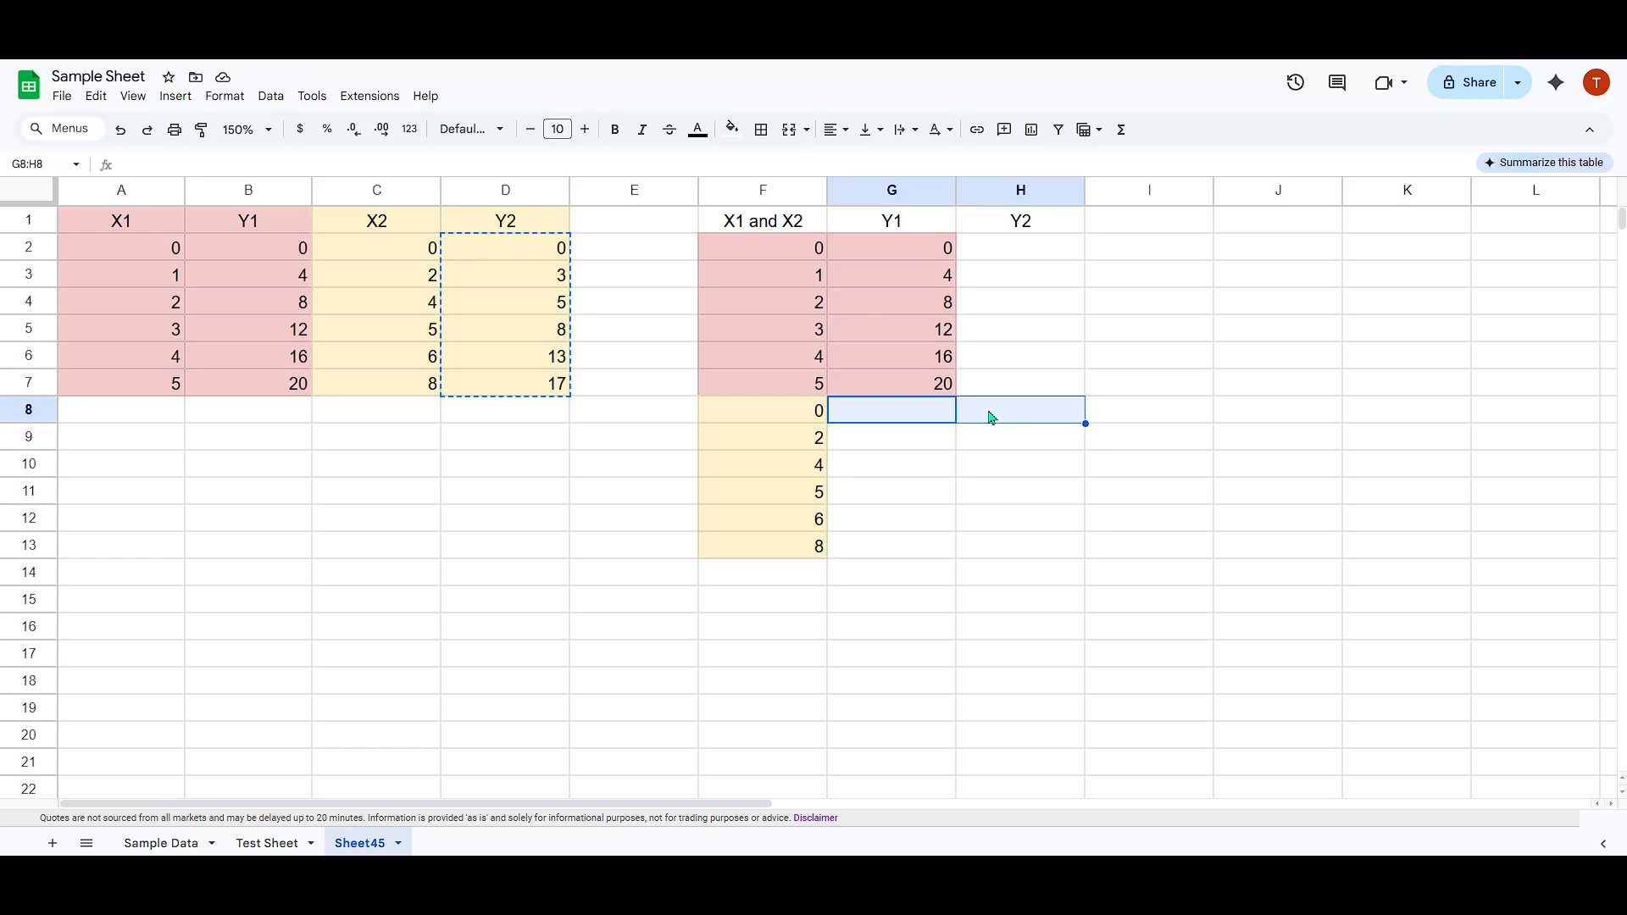
pyautogui.click(1004, 411)
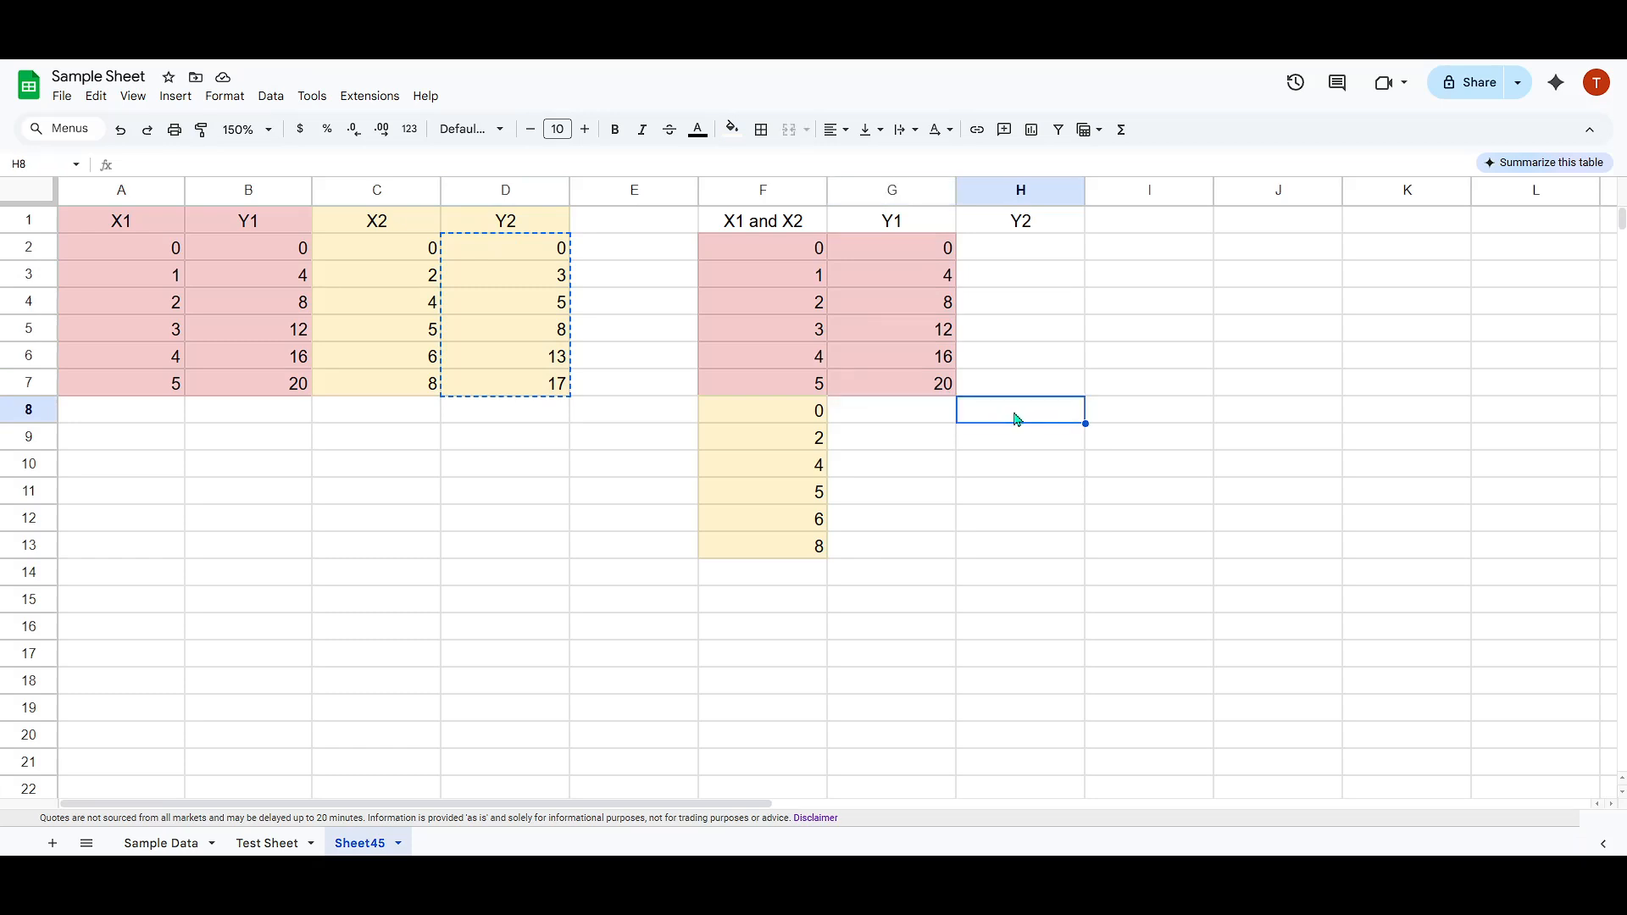
pyautogui.hotkey('ctrl', 'v')
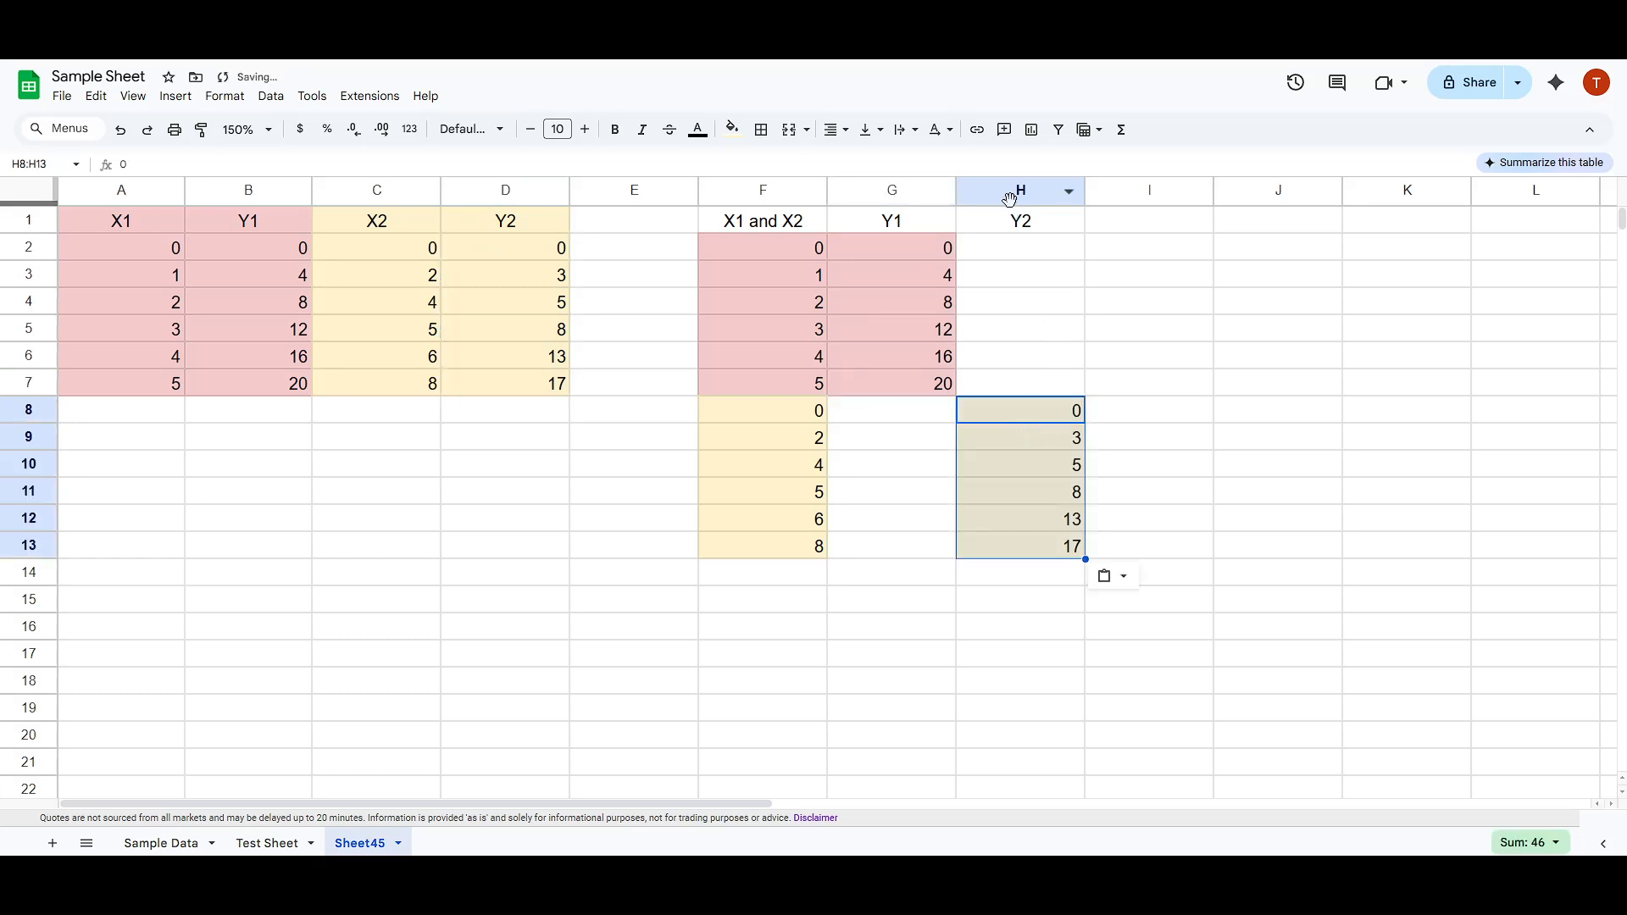
pyautogui.moveTo(1020, 190); pyautogui.dragTo(844, 188)
pyautogui.click(961, 312)
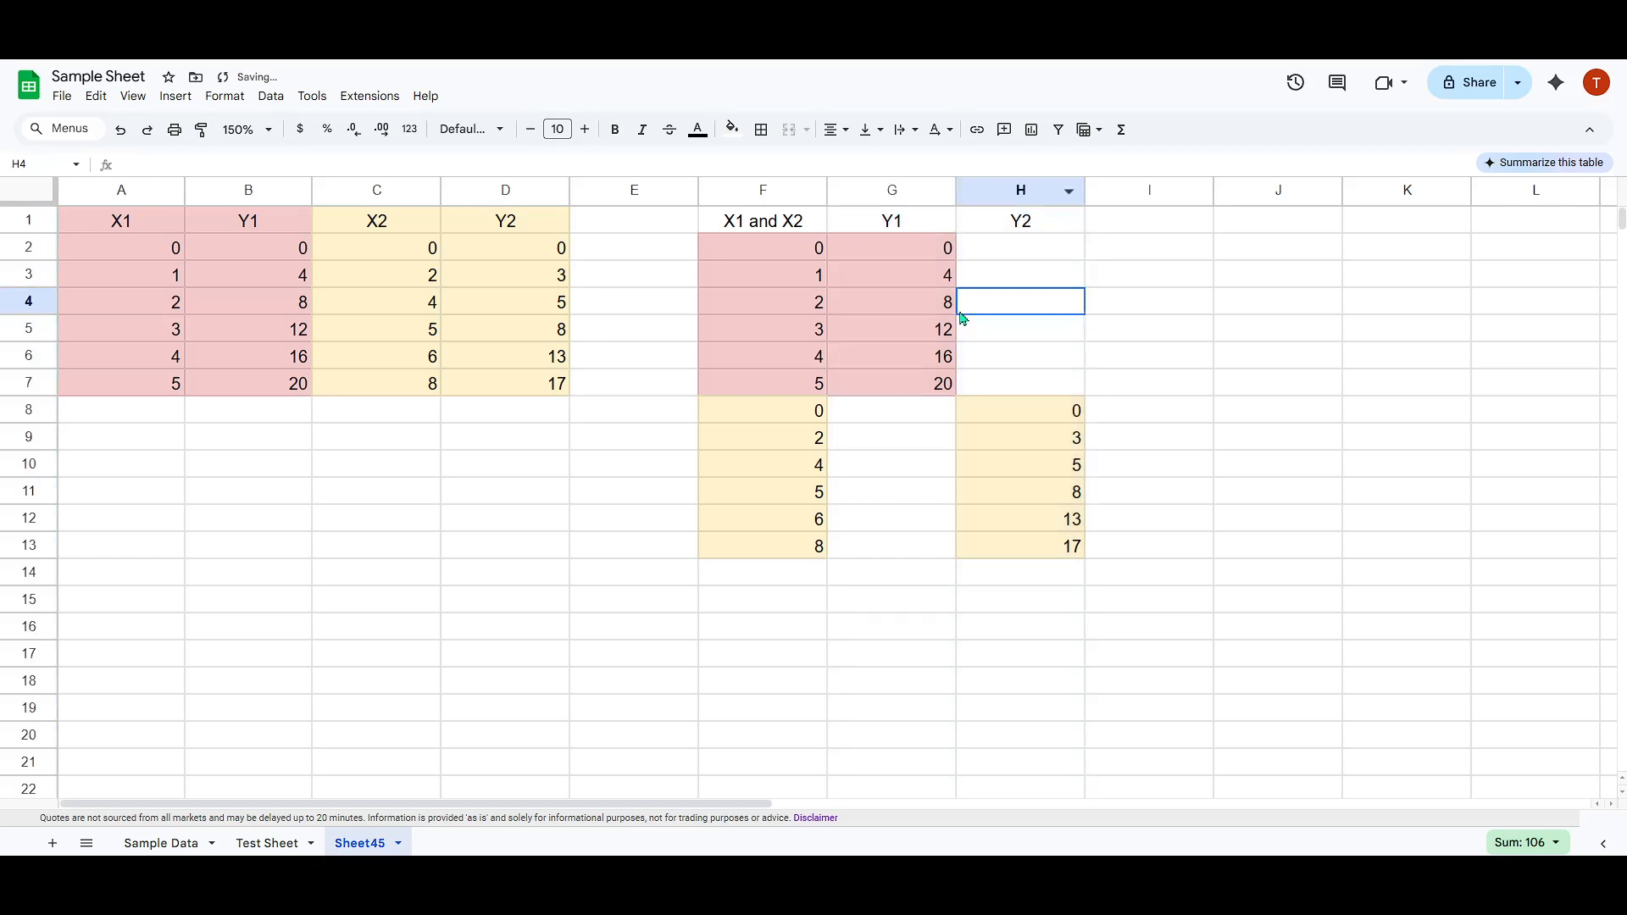
pyautogui.click(1018, 415)
pyautogui.click(820, 411)
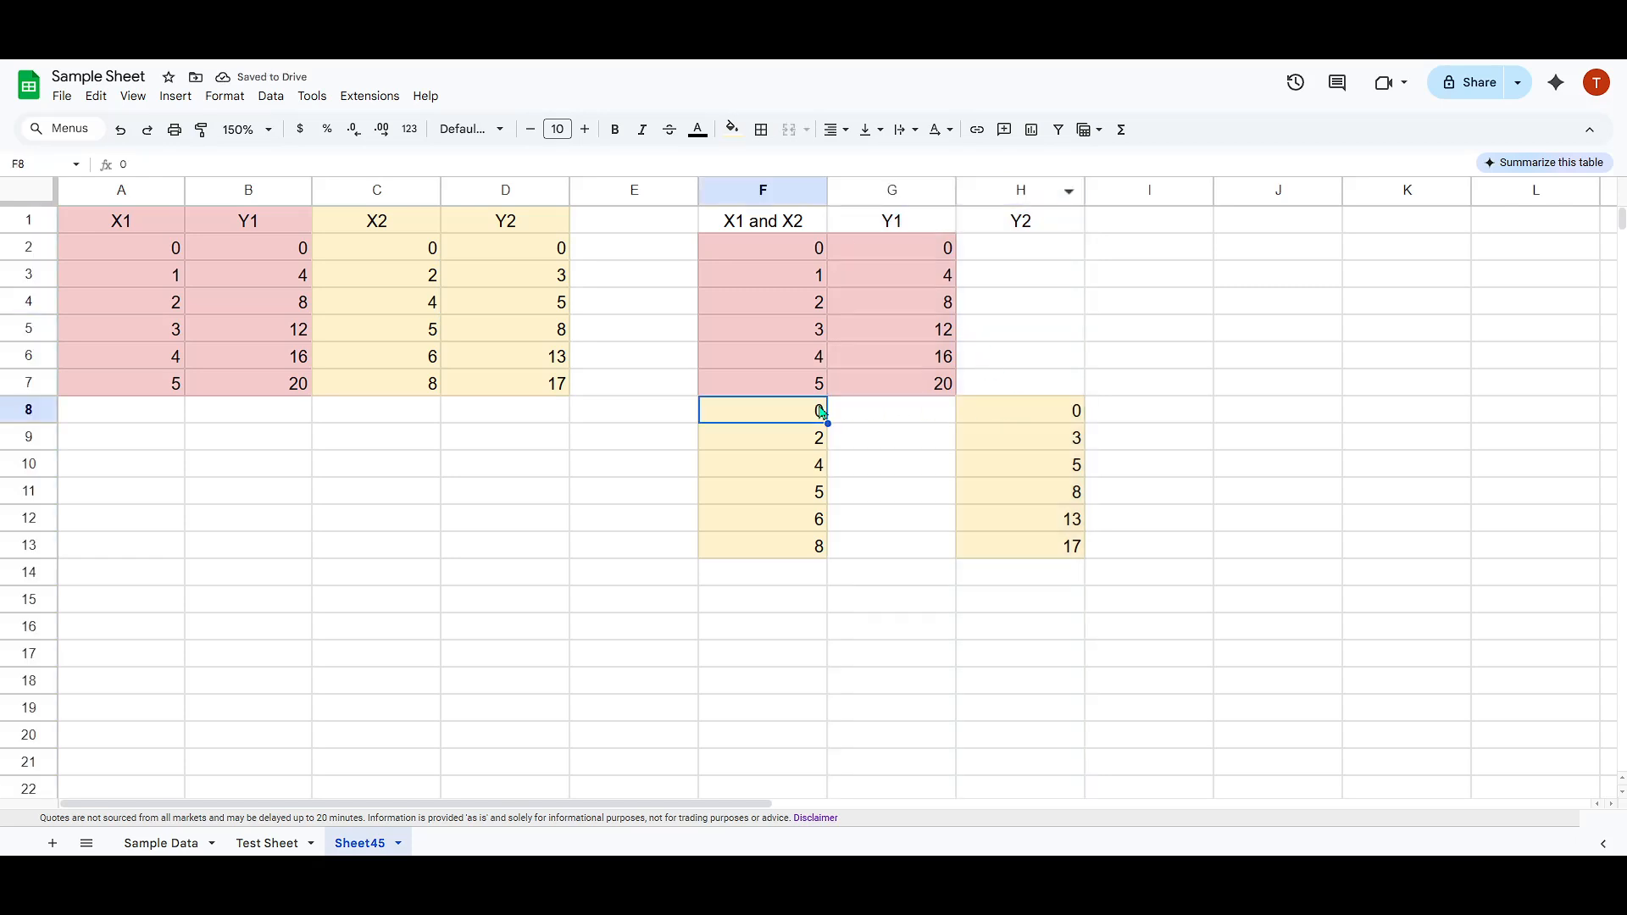
pyautogui.moveTo(1024, 546); pyautogui.dragTo(731, 222)
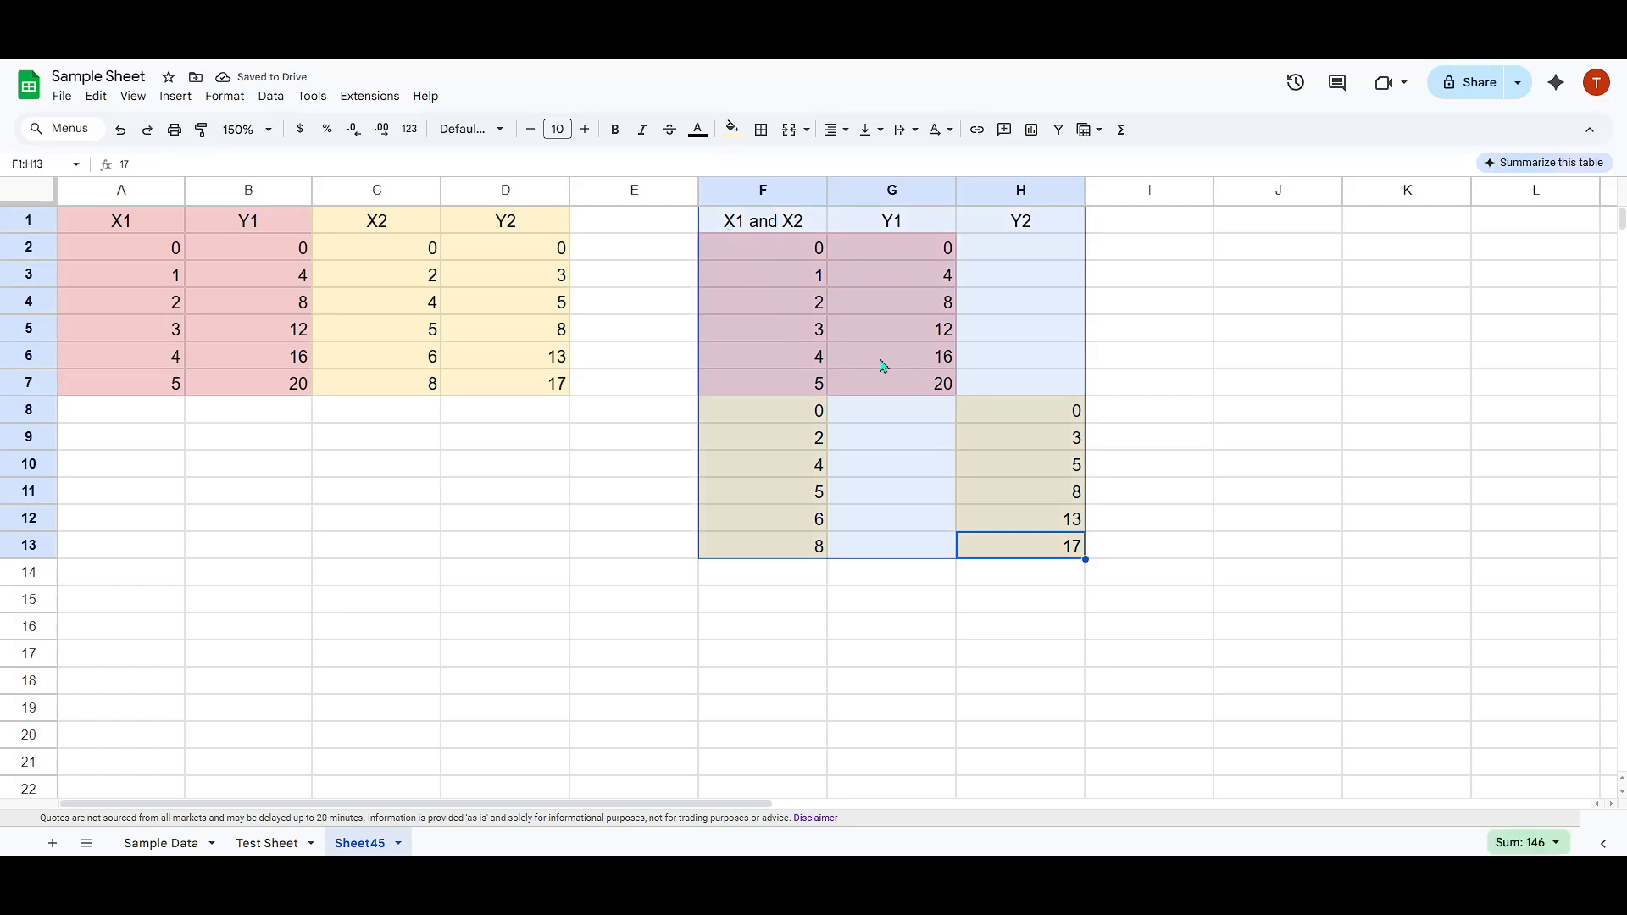
pyautogui.click(1036, 393)
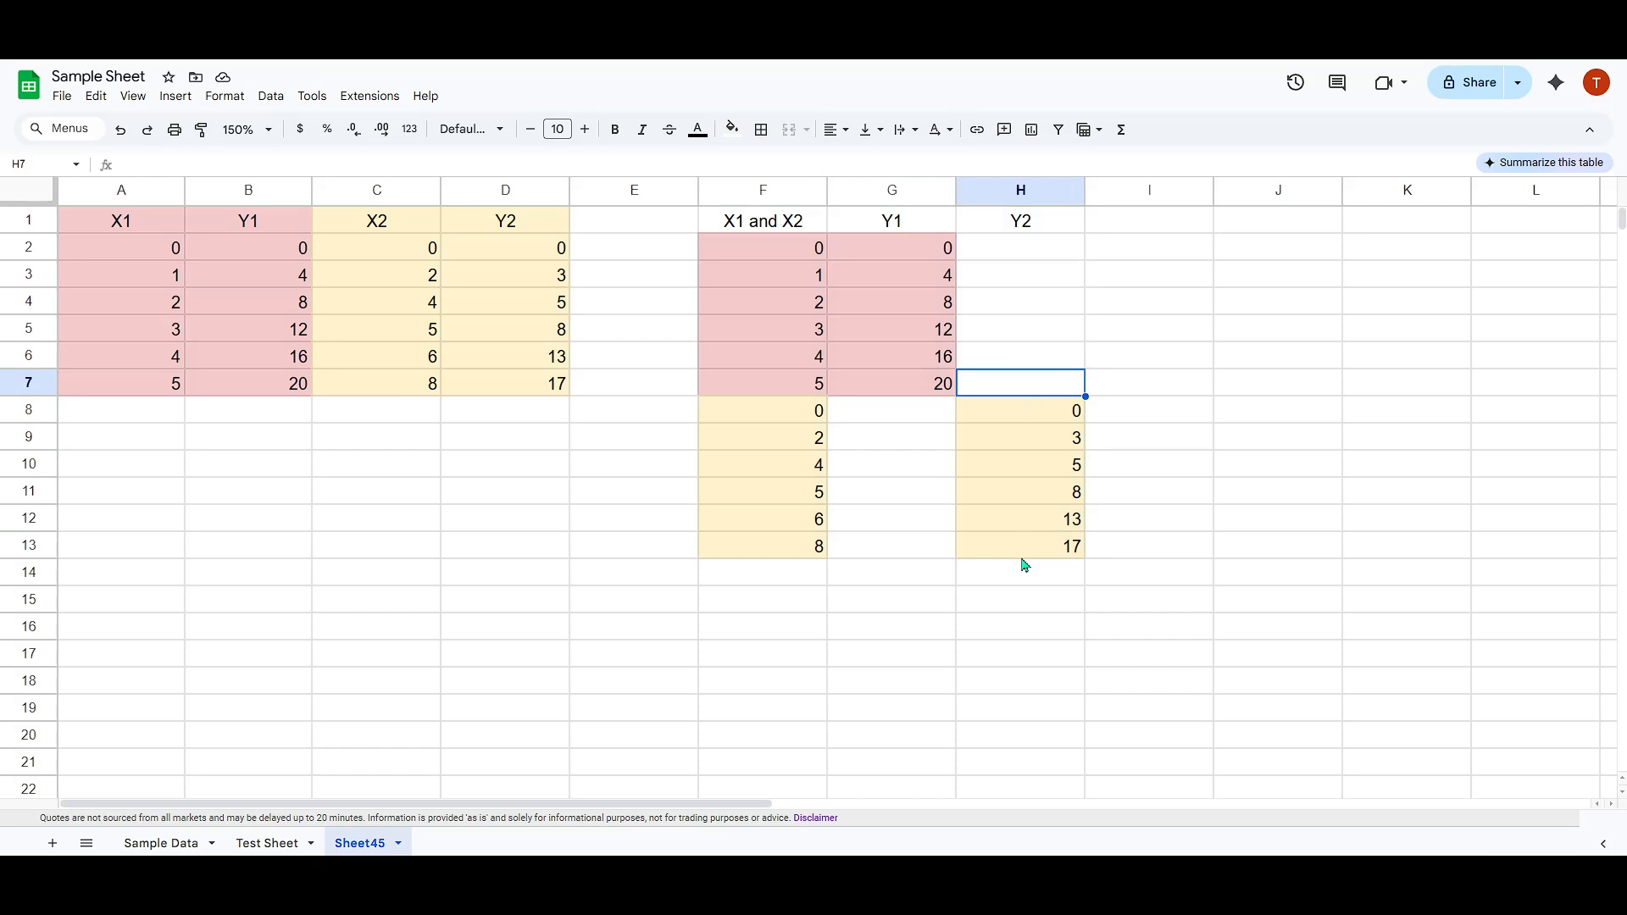
# Insert a chart from the combined X1 and X2, Y1 and Y2 table in F1:H13.
pyautogui.moveTo(1023, 553); pyautogui.dragTo(740, 234)
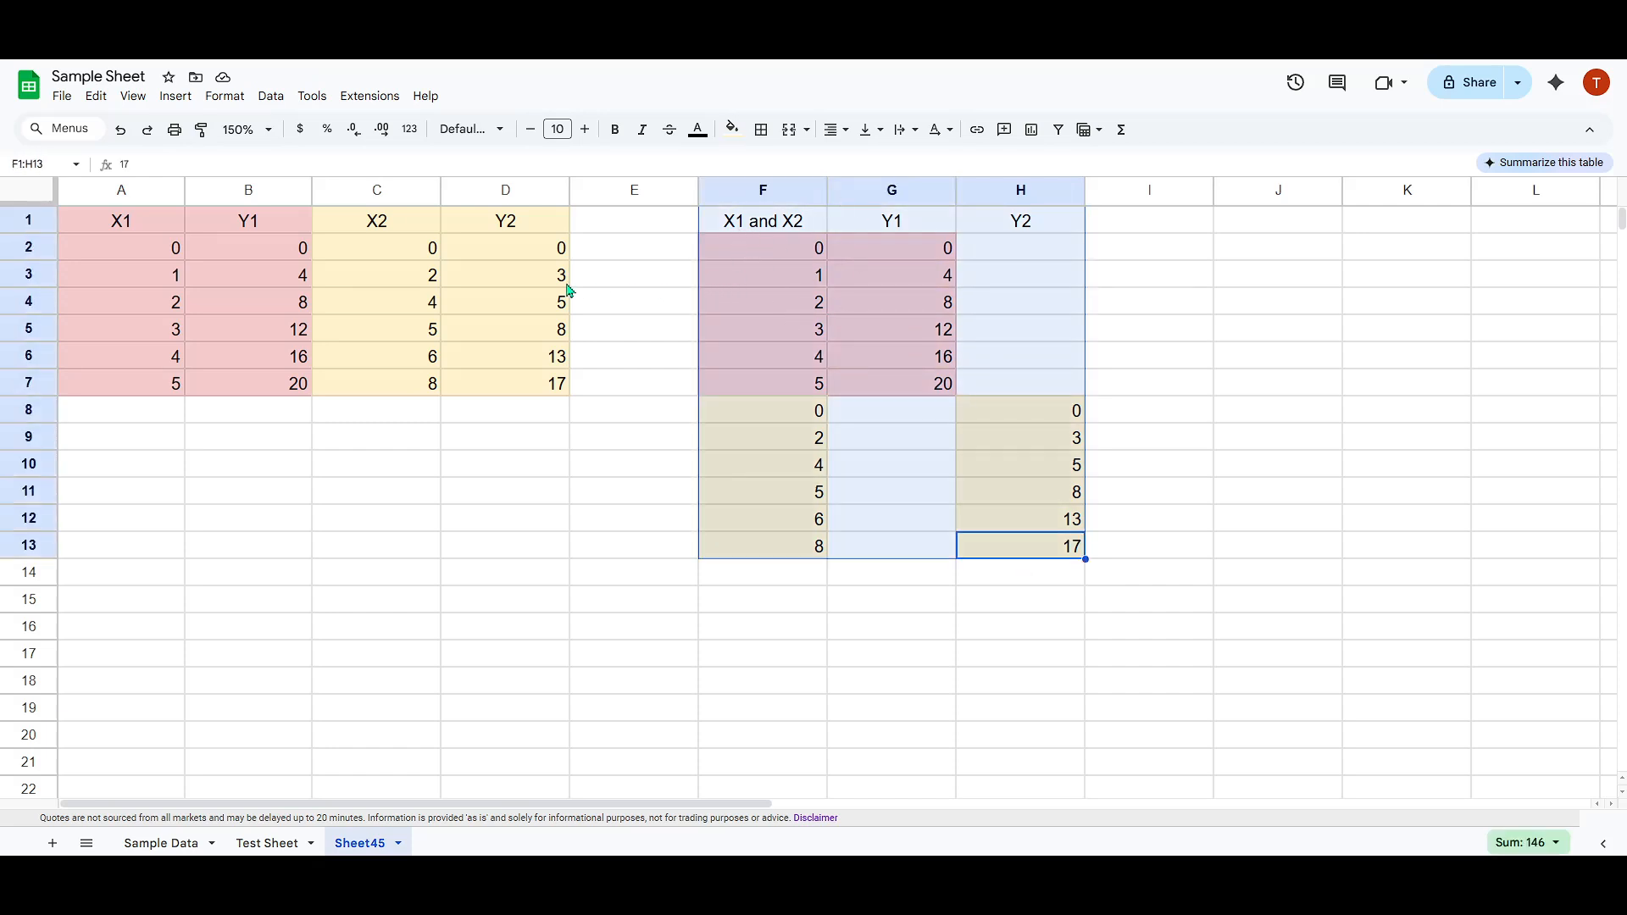
pyautogui.click(175, 96)
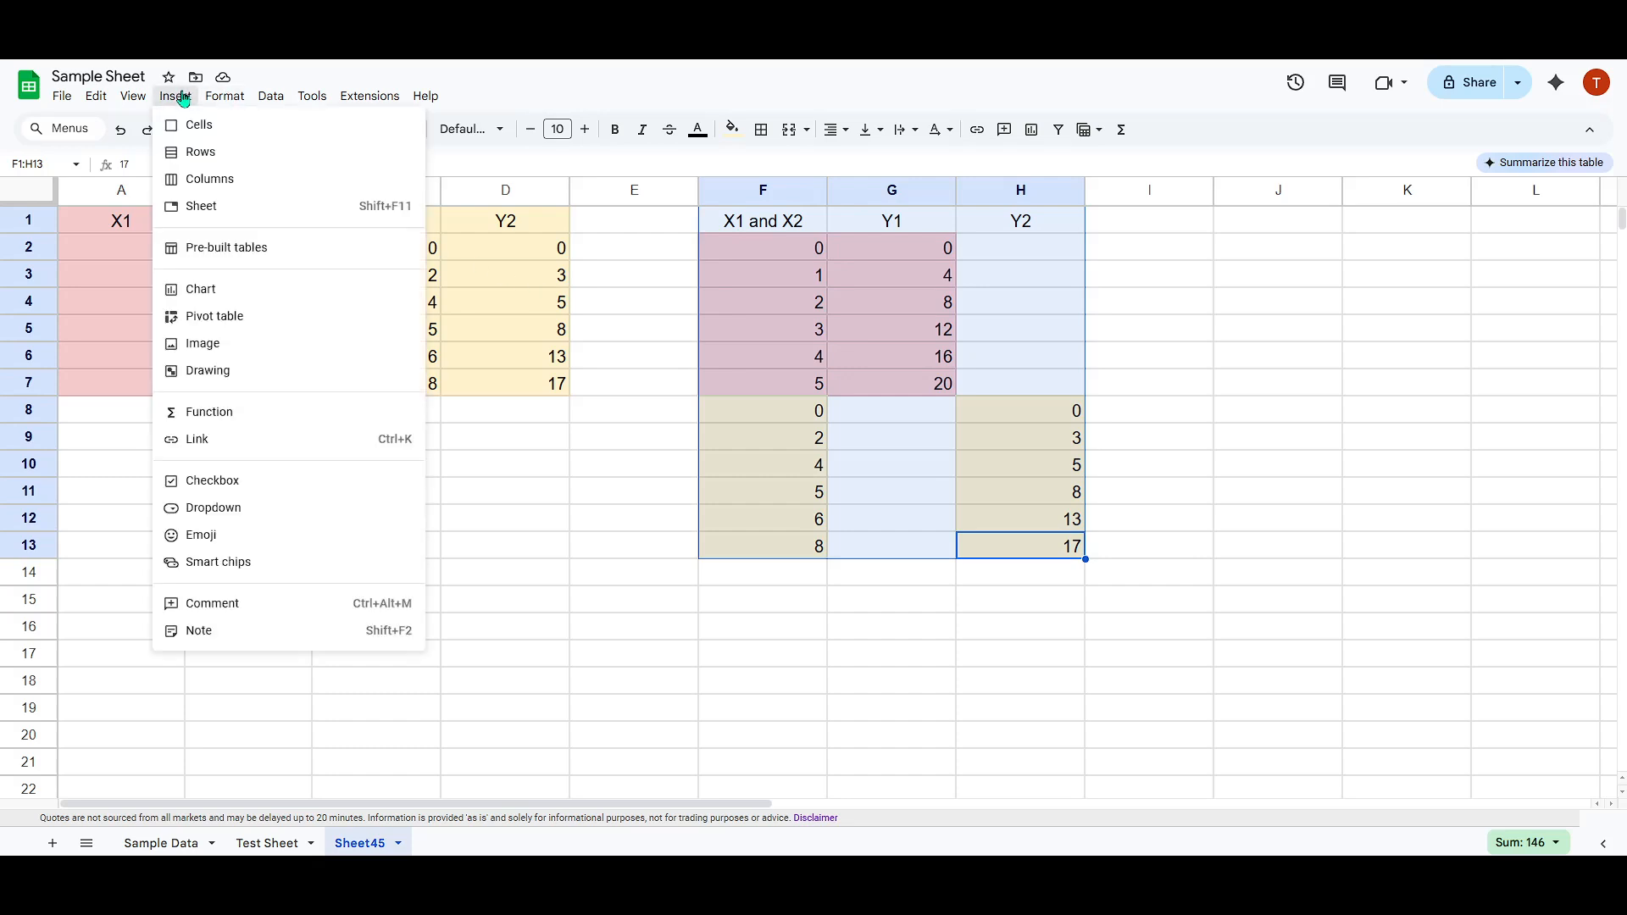
pyautogui.click(210, 291)
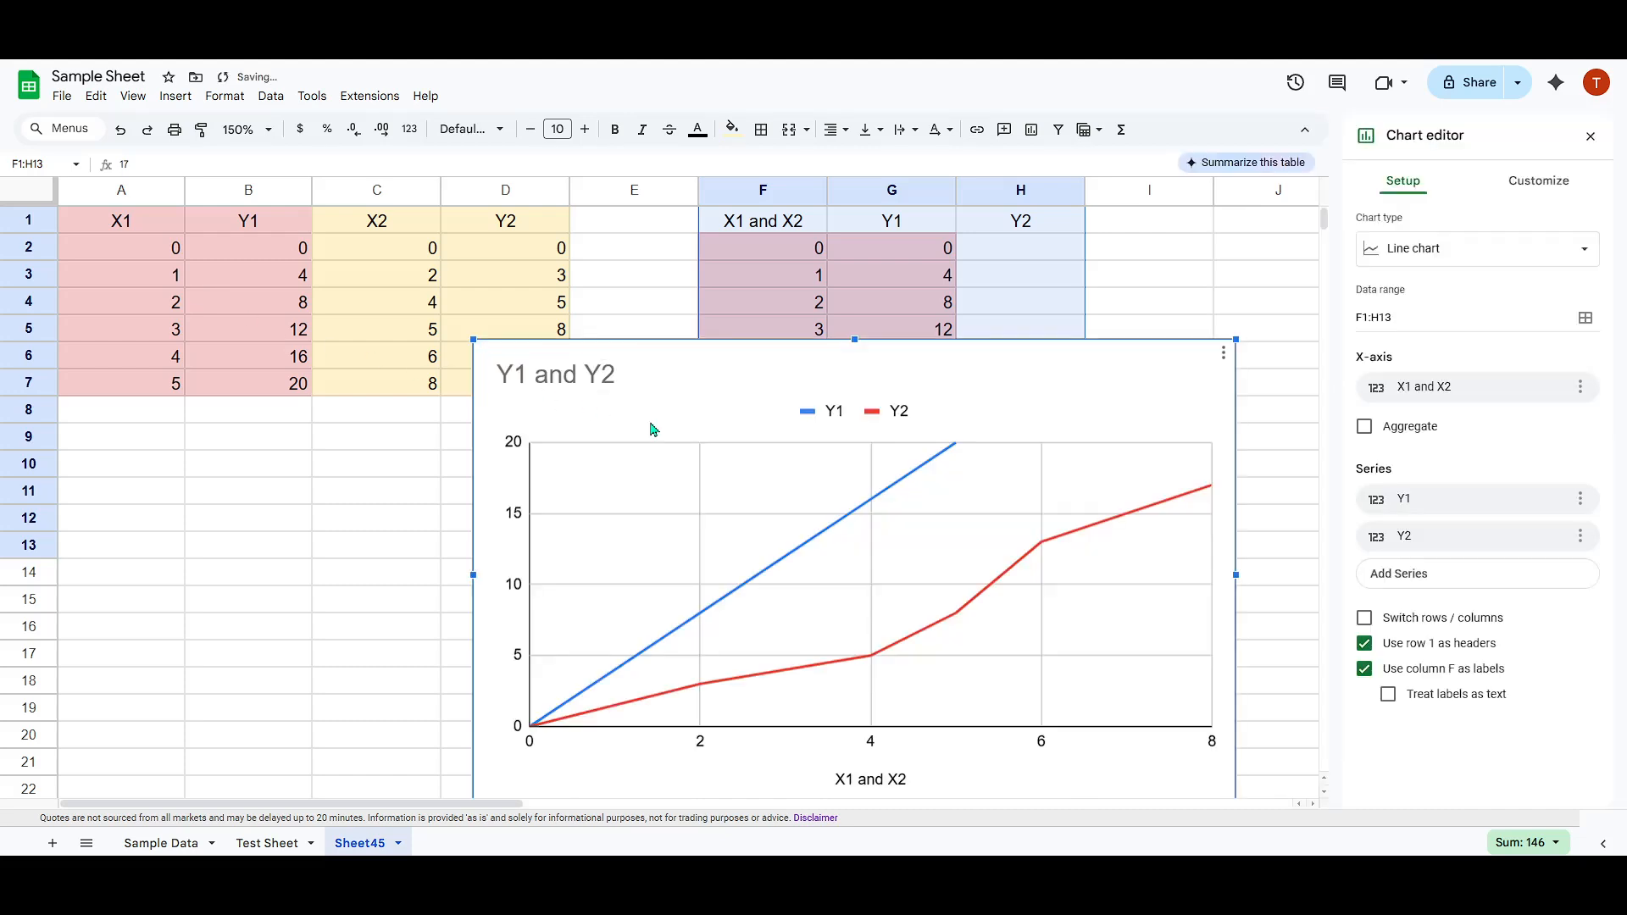
# Move the chart over columns A to F, clear of the combined Y2 values, and set the Y1 line color to light red.
pyautogui.click(840, 524)
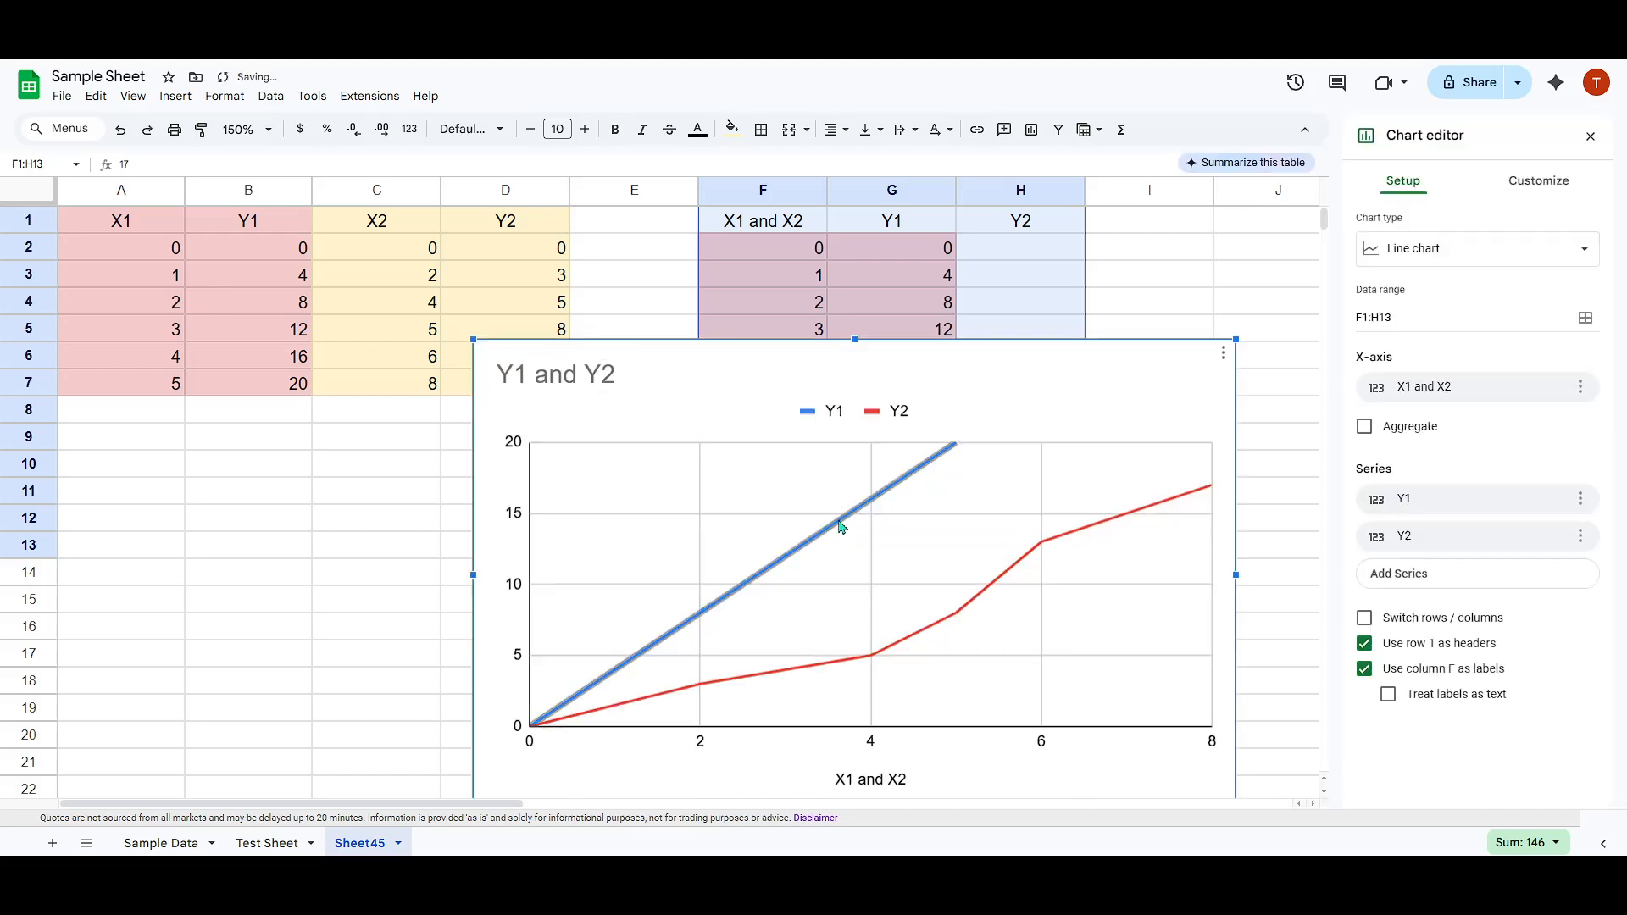
pyautogui.doubleClick(840, 527)
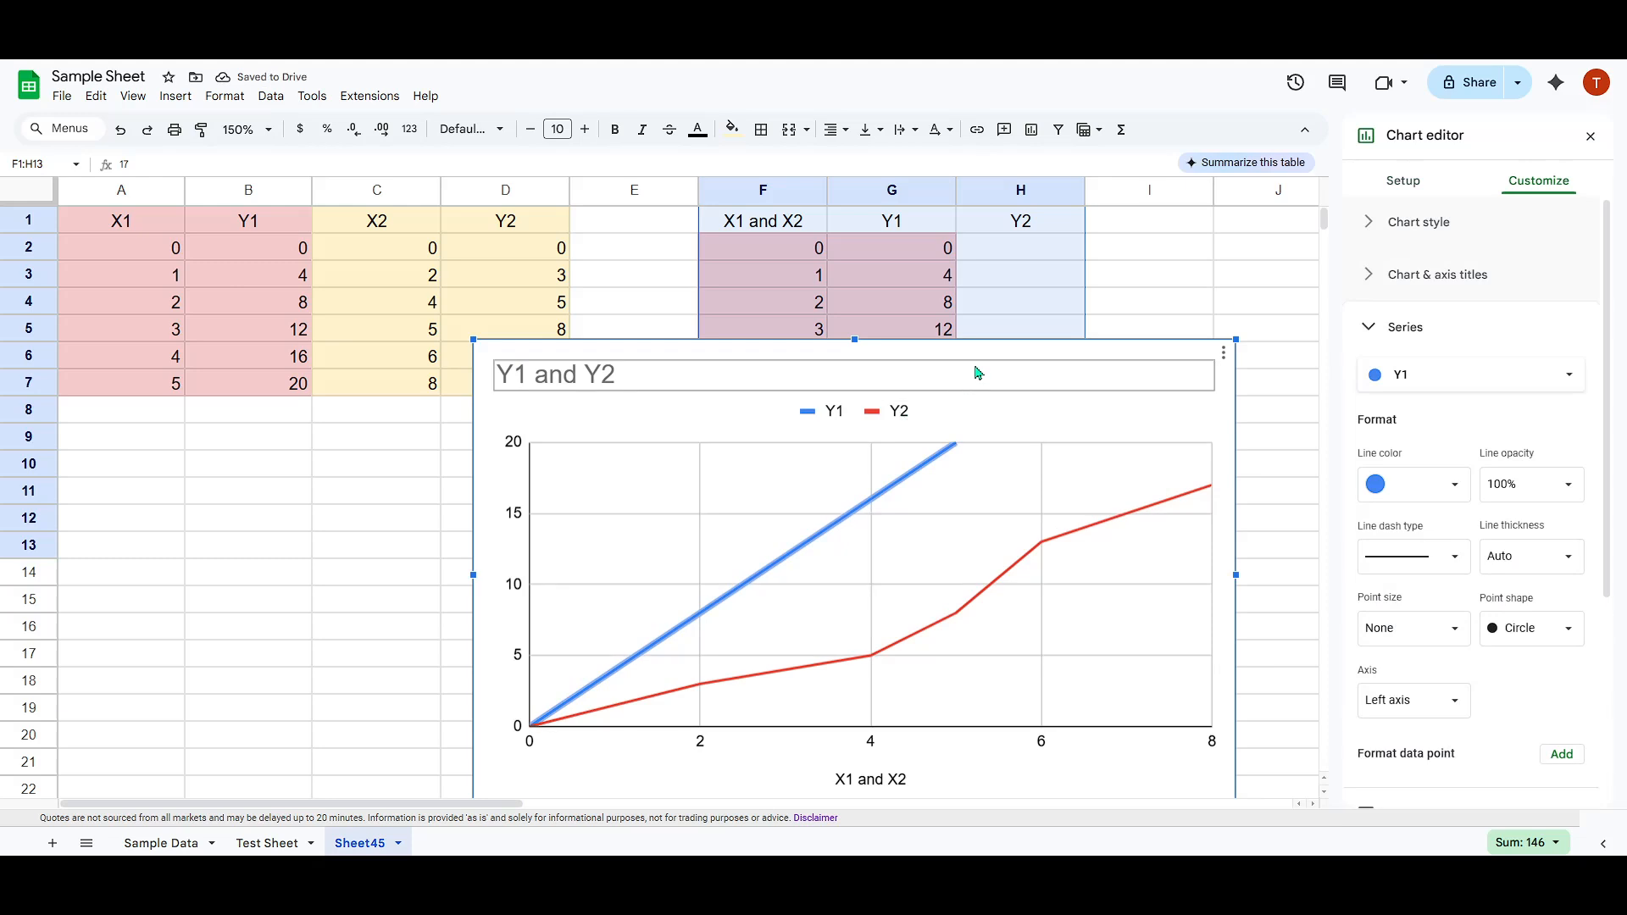
pyautogui.moveTo(976, 360); pyautogui.dragTo(644, 326)
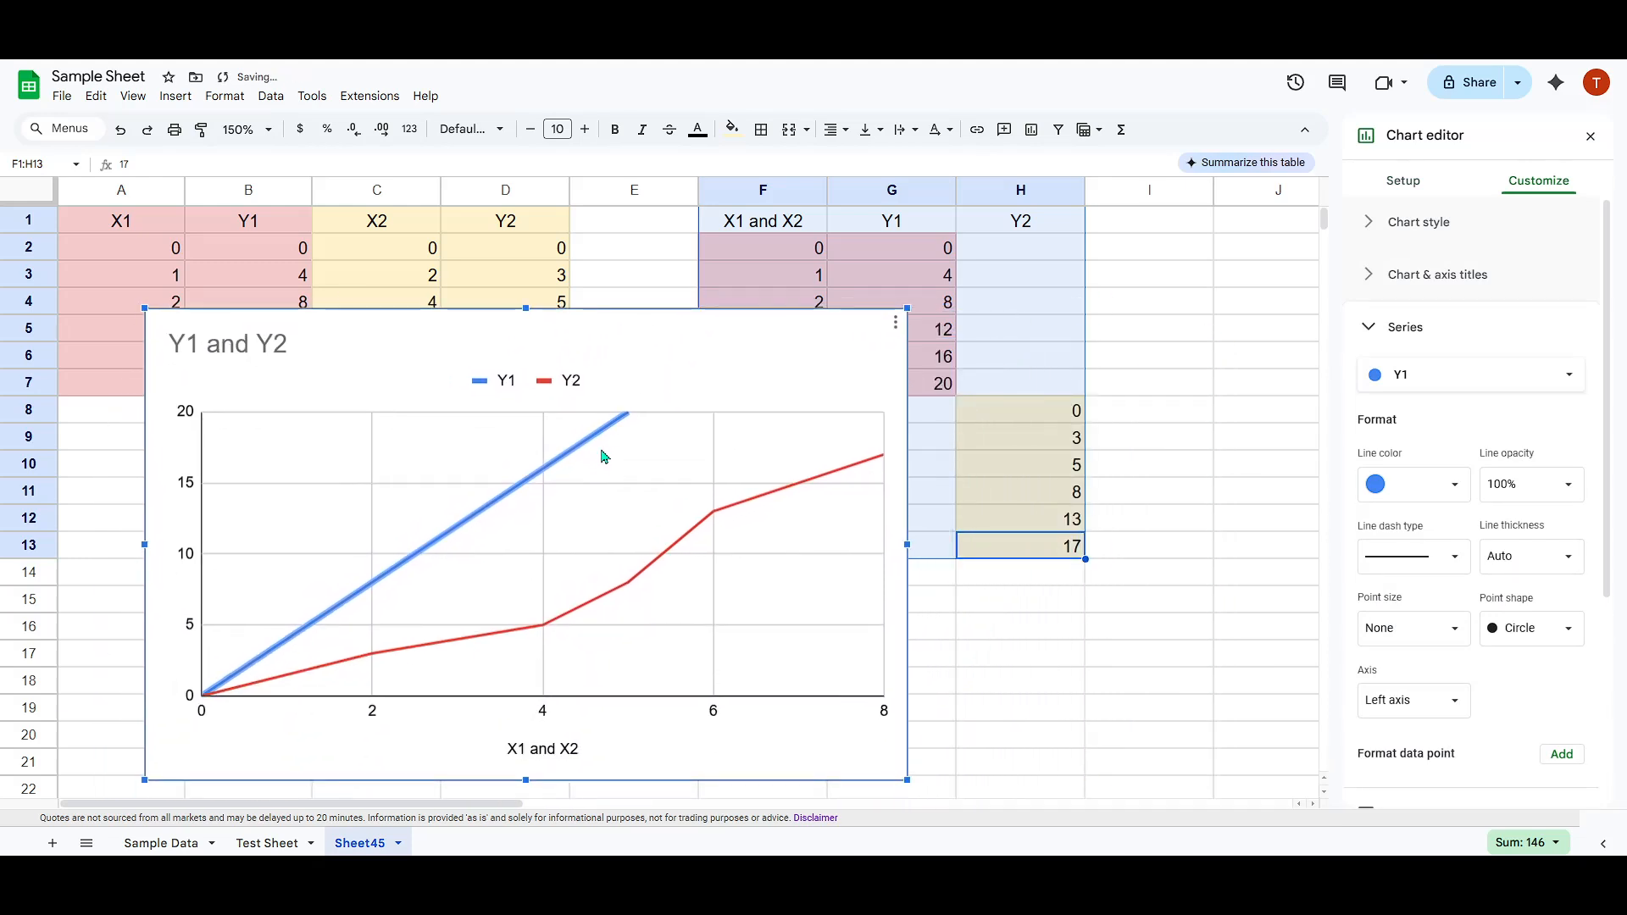
pyautogui.click(1426, 481)
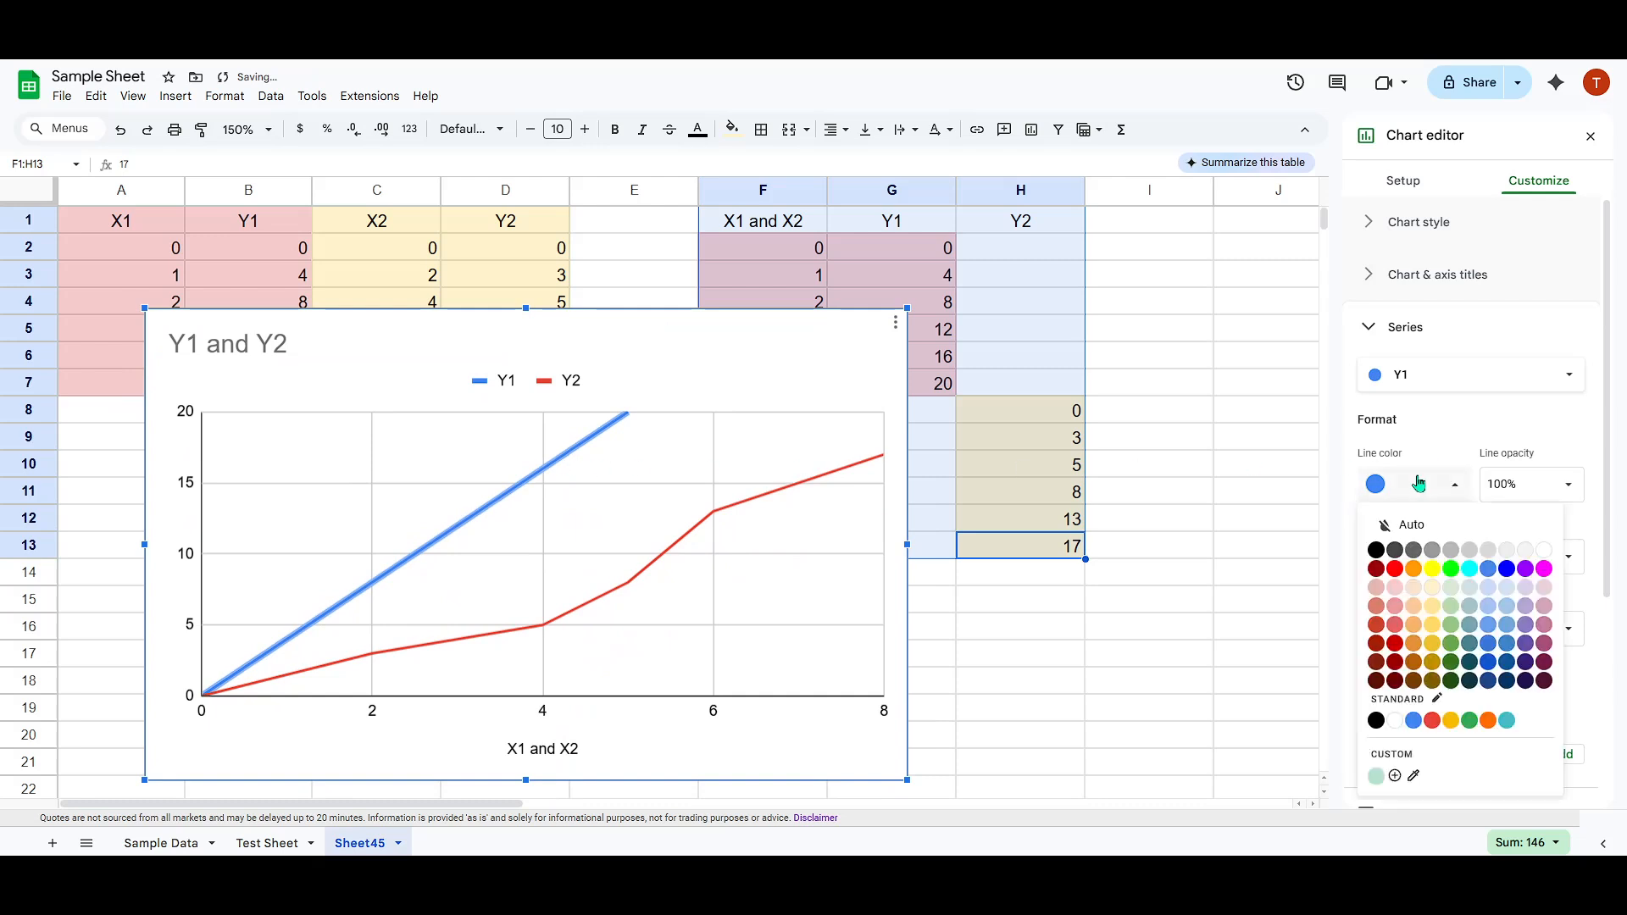
pyautogui.click(1395, 588)
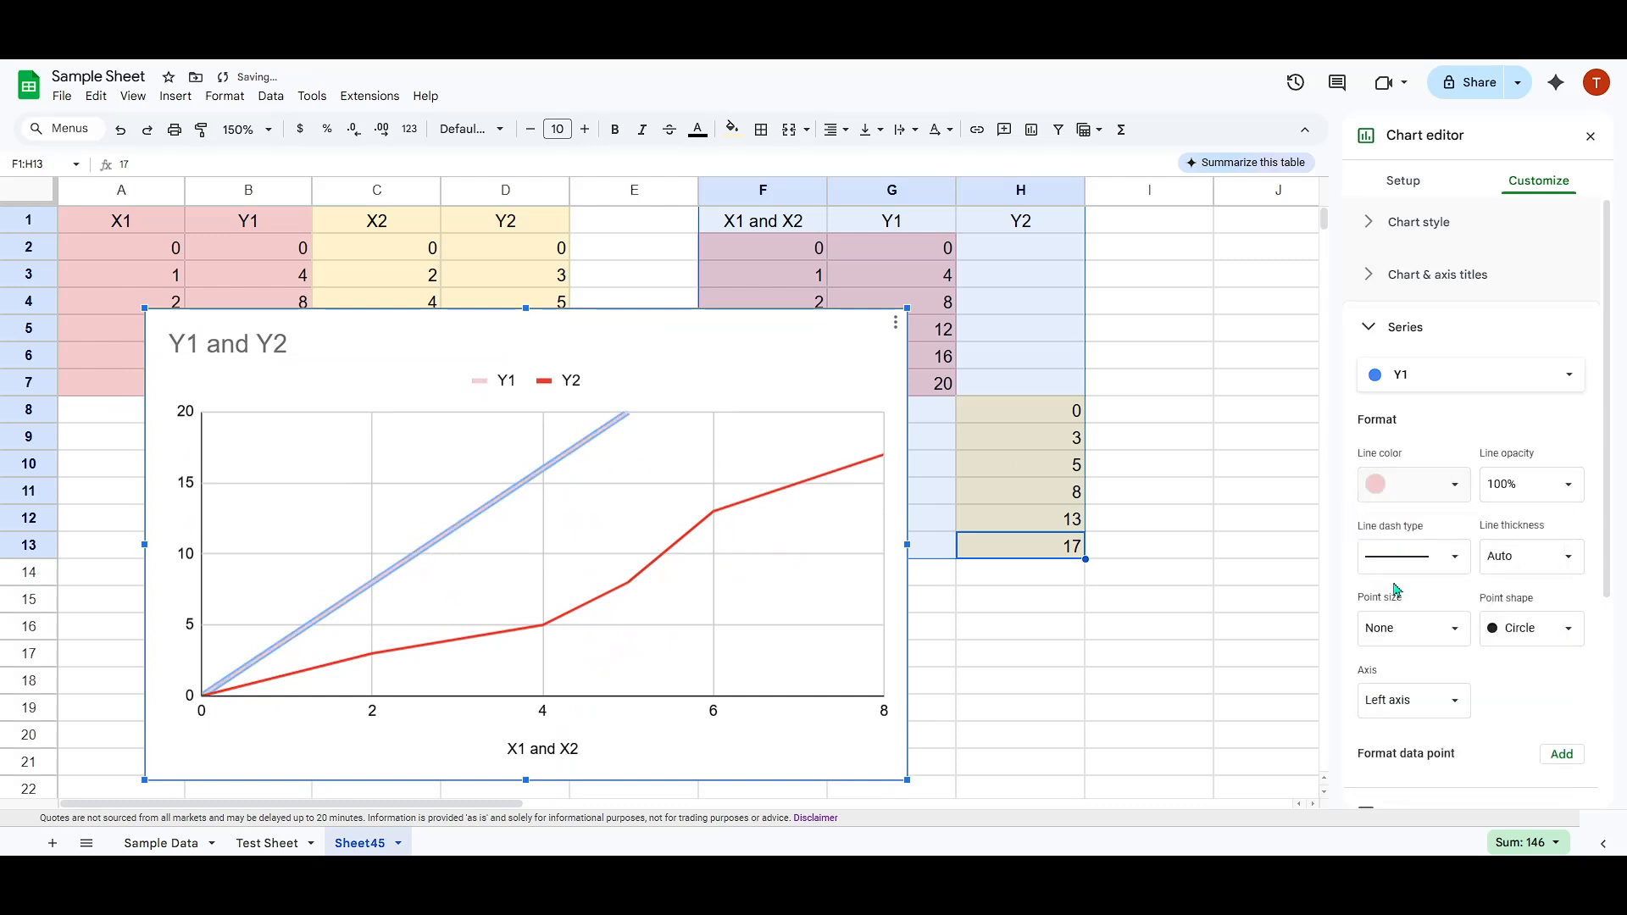
# Set the Y2 series line color to light yellow.
pyautogui.click(774, 497)
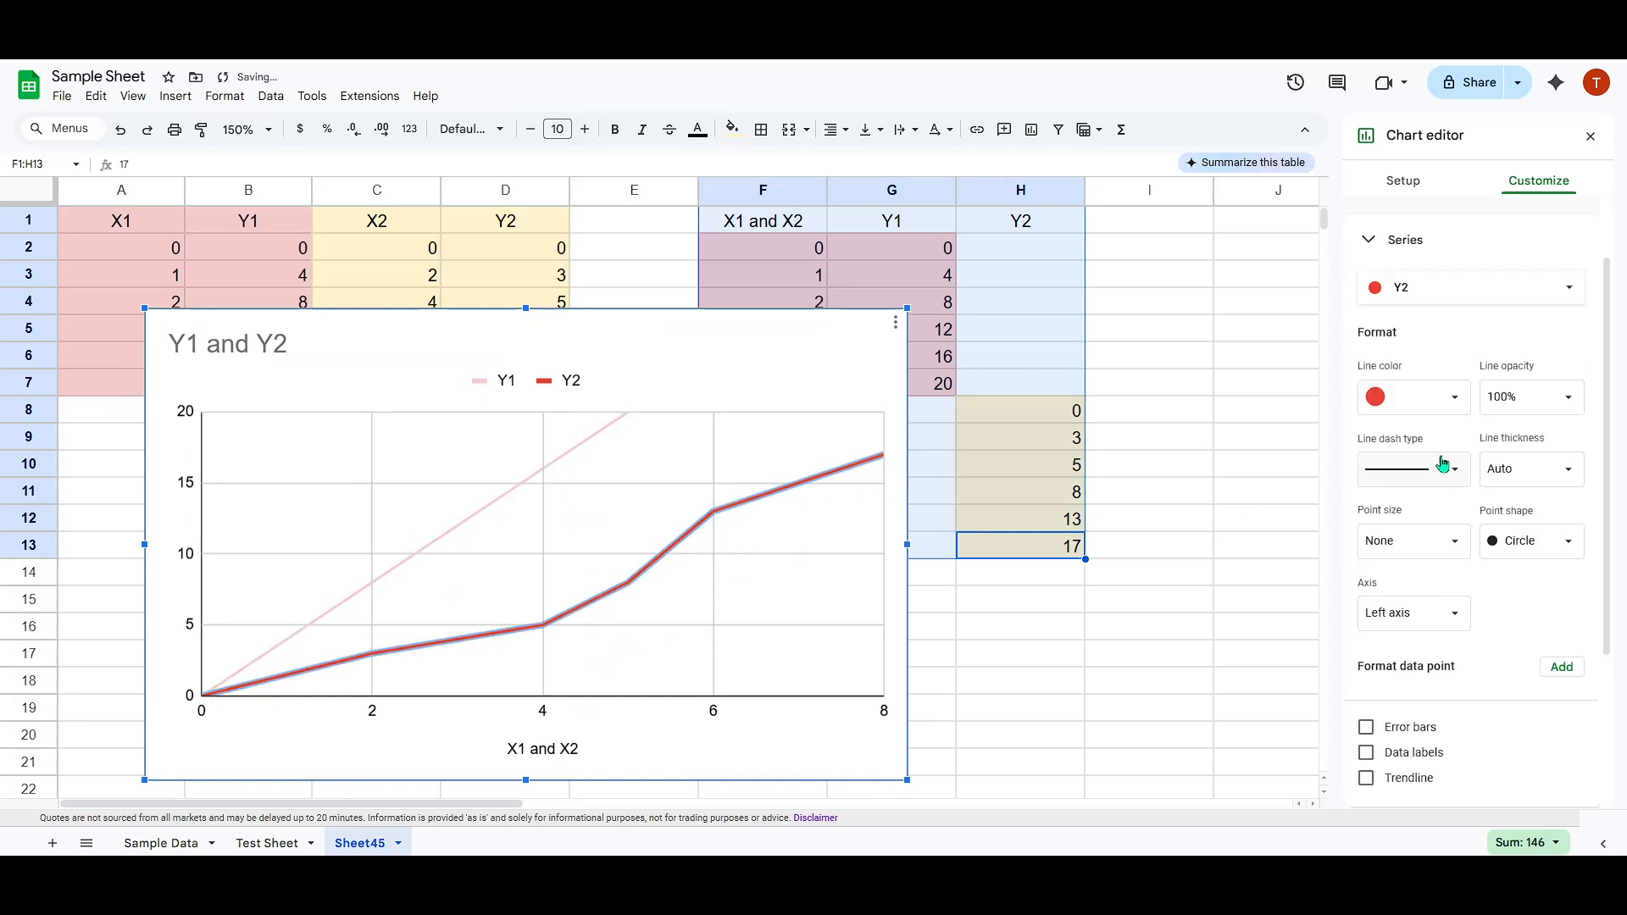
pyautogui.click(1424, 405)
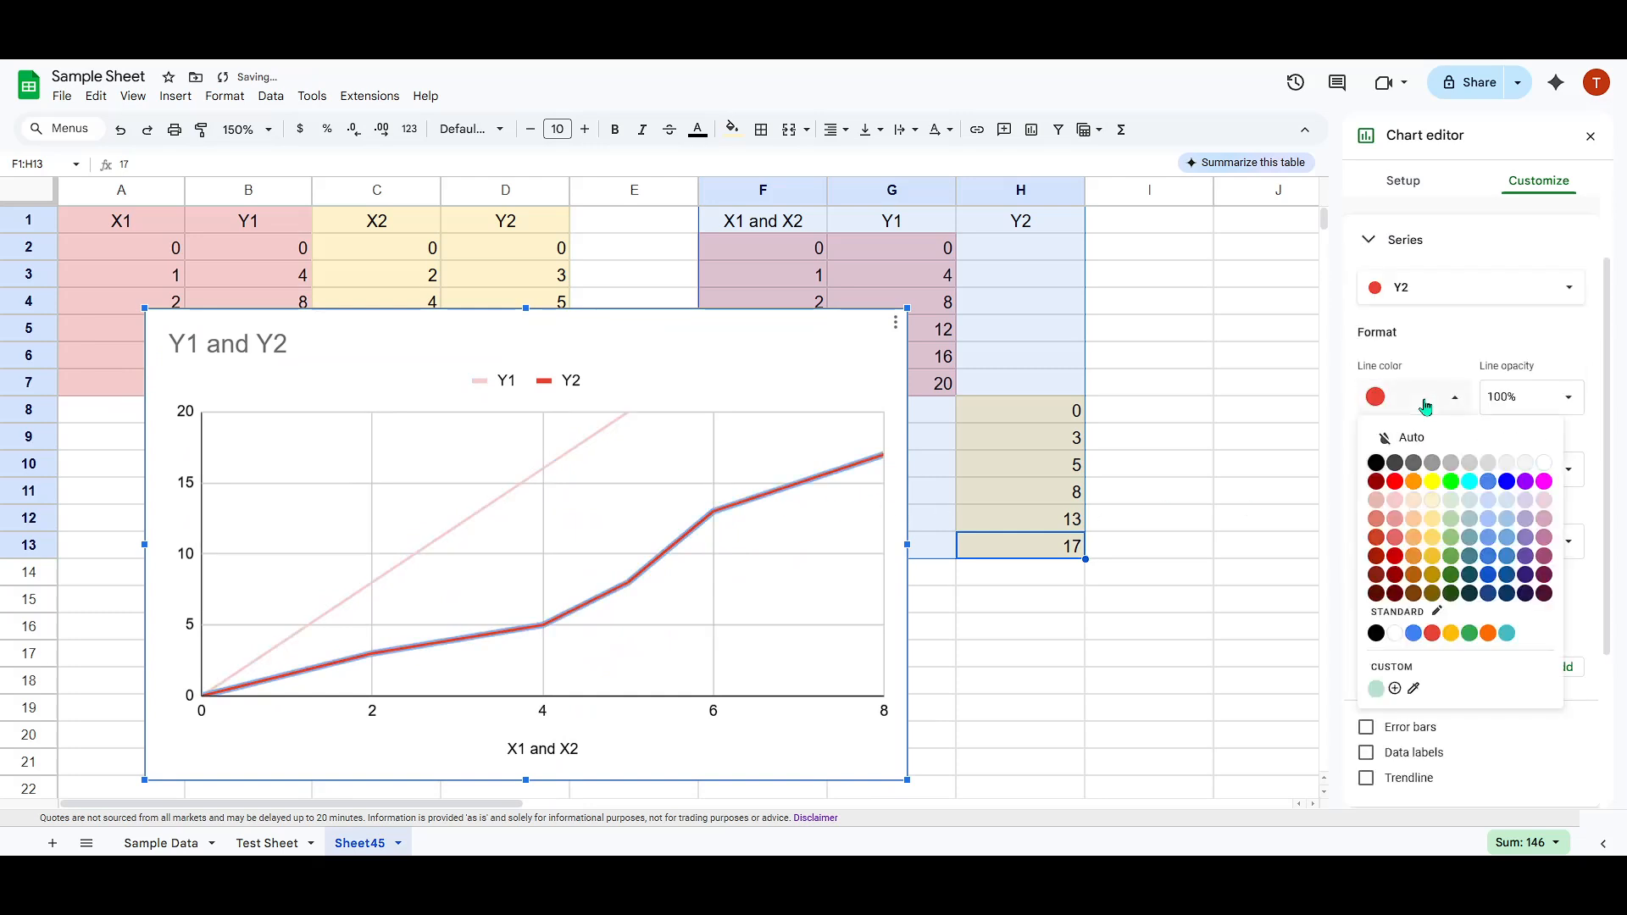
pyautogui.click(1432, 501)
pyautogui.click(806, 343)
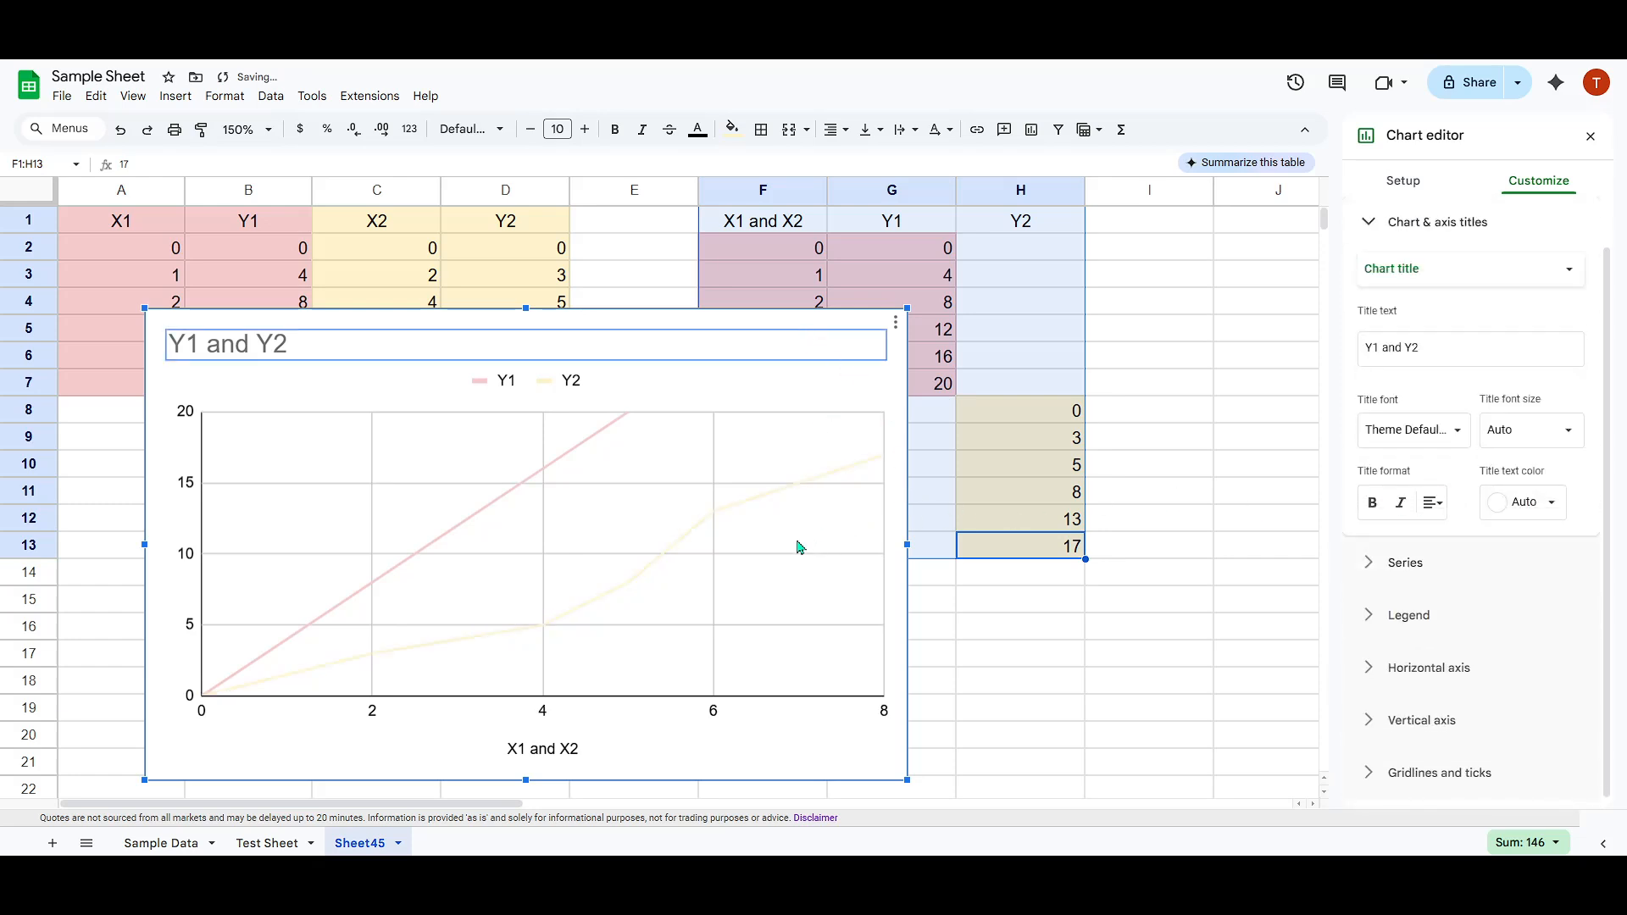
# Change the Y2 line color to bright yellow so it stands out on the chart.
pyautogui.click(736, 513)
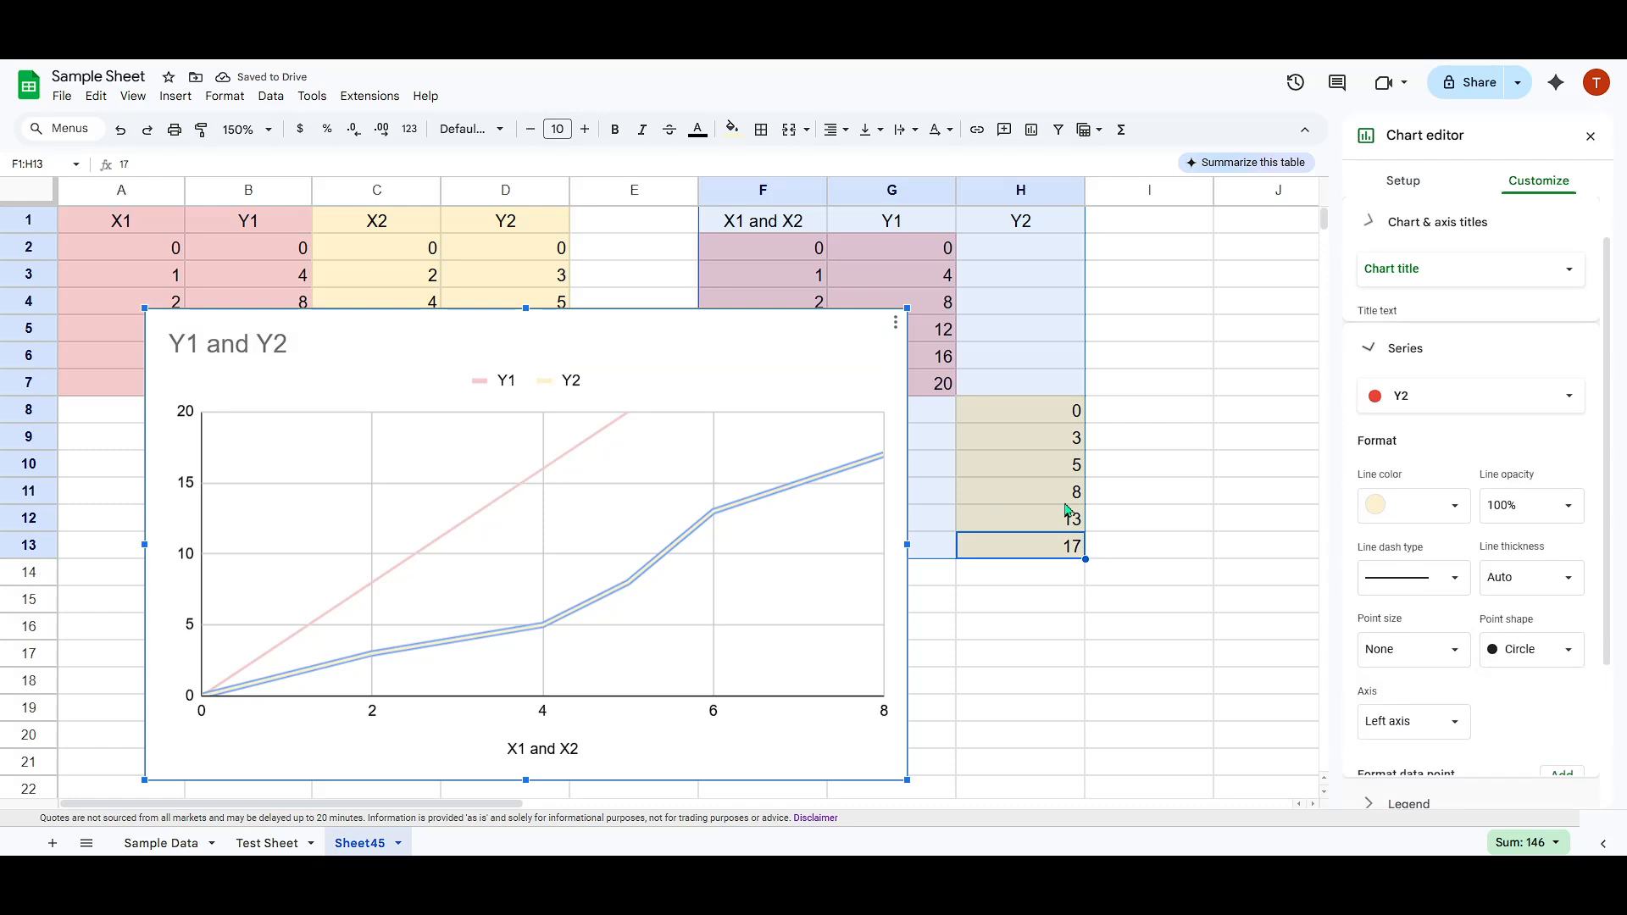
pyautogui.click(1432, 444)
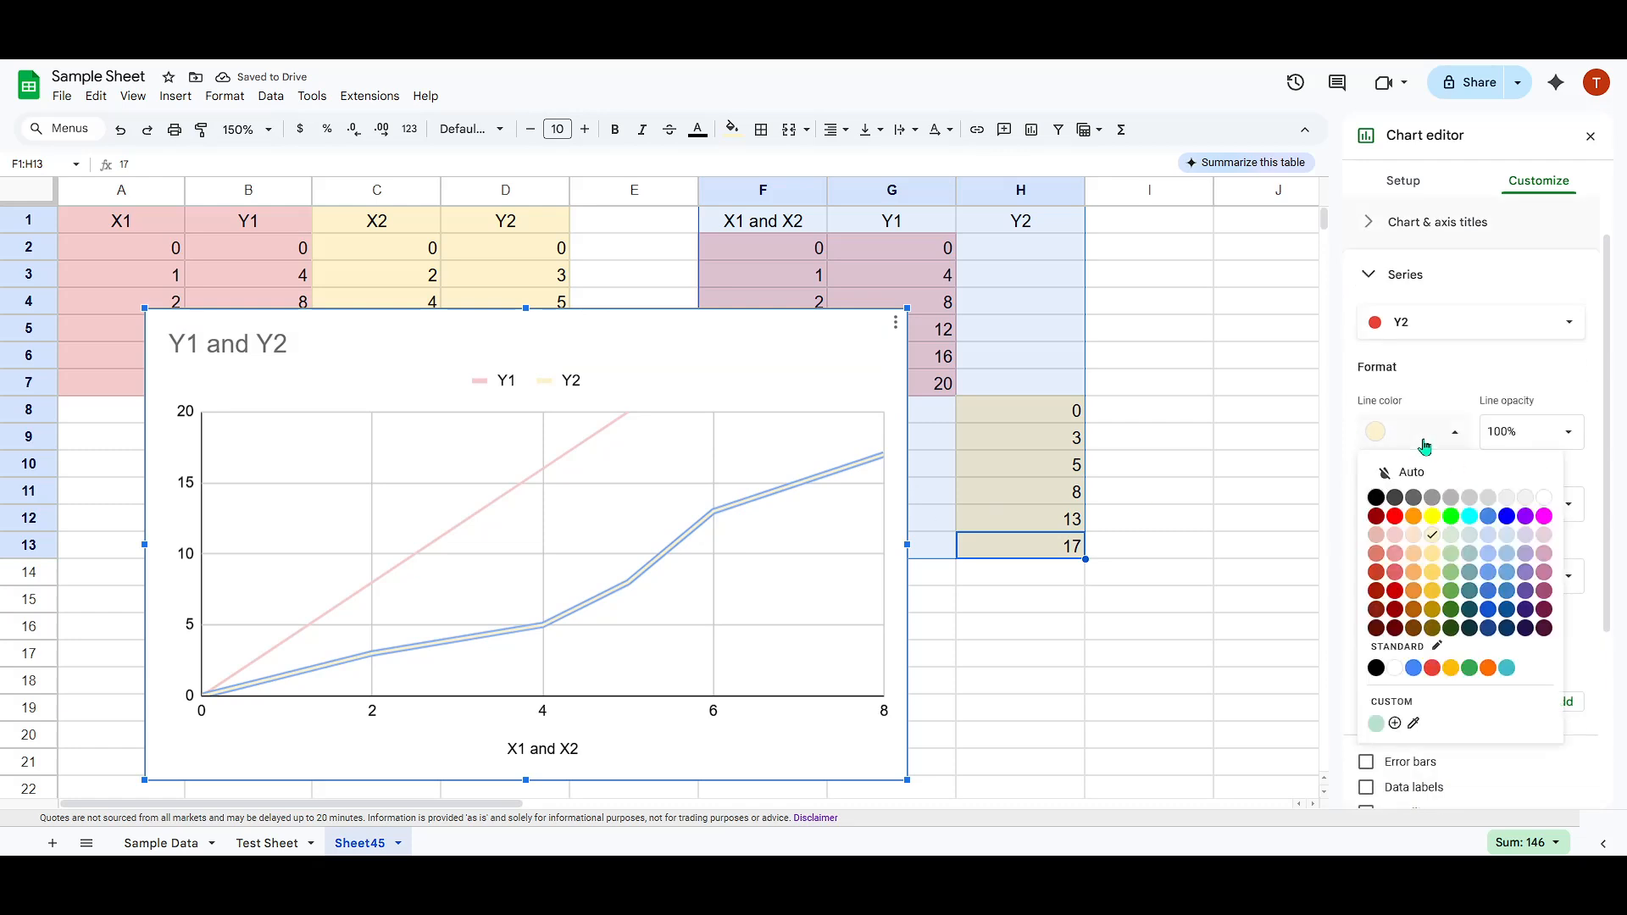
pyautogui.click(1447, 518)
pyautogui.click(1424, 436)
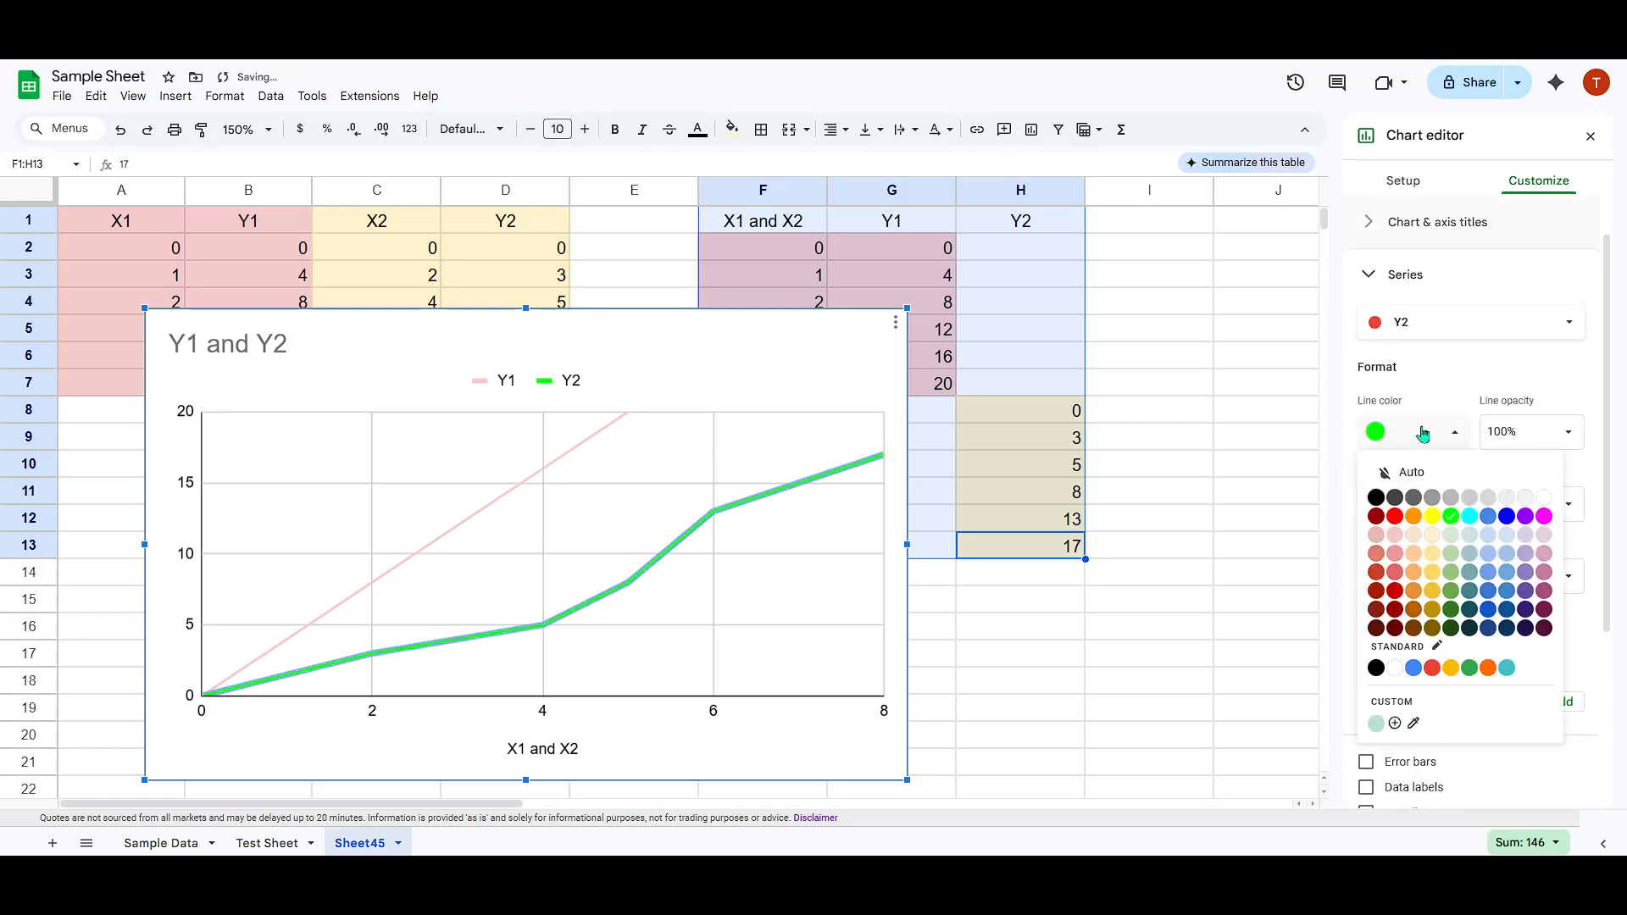
pyautogui.click(1434, 517)
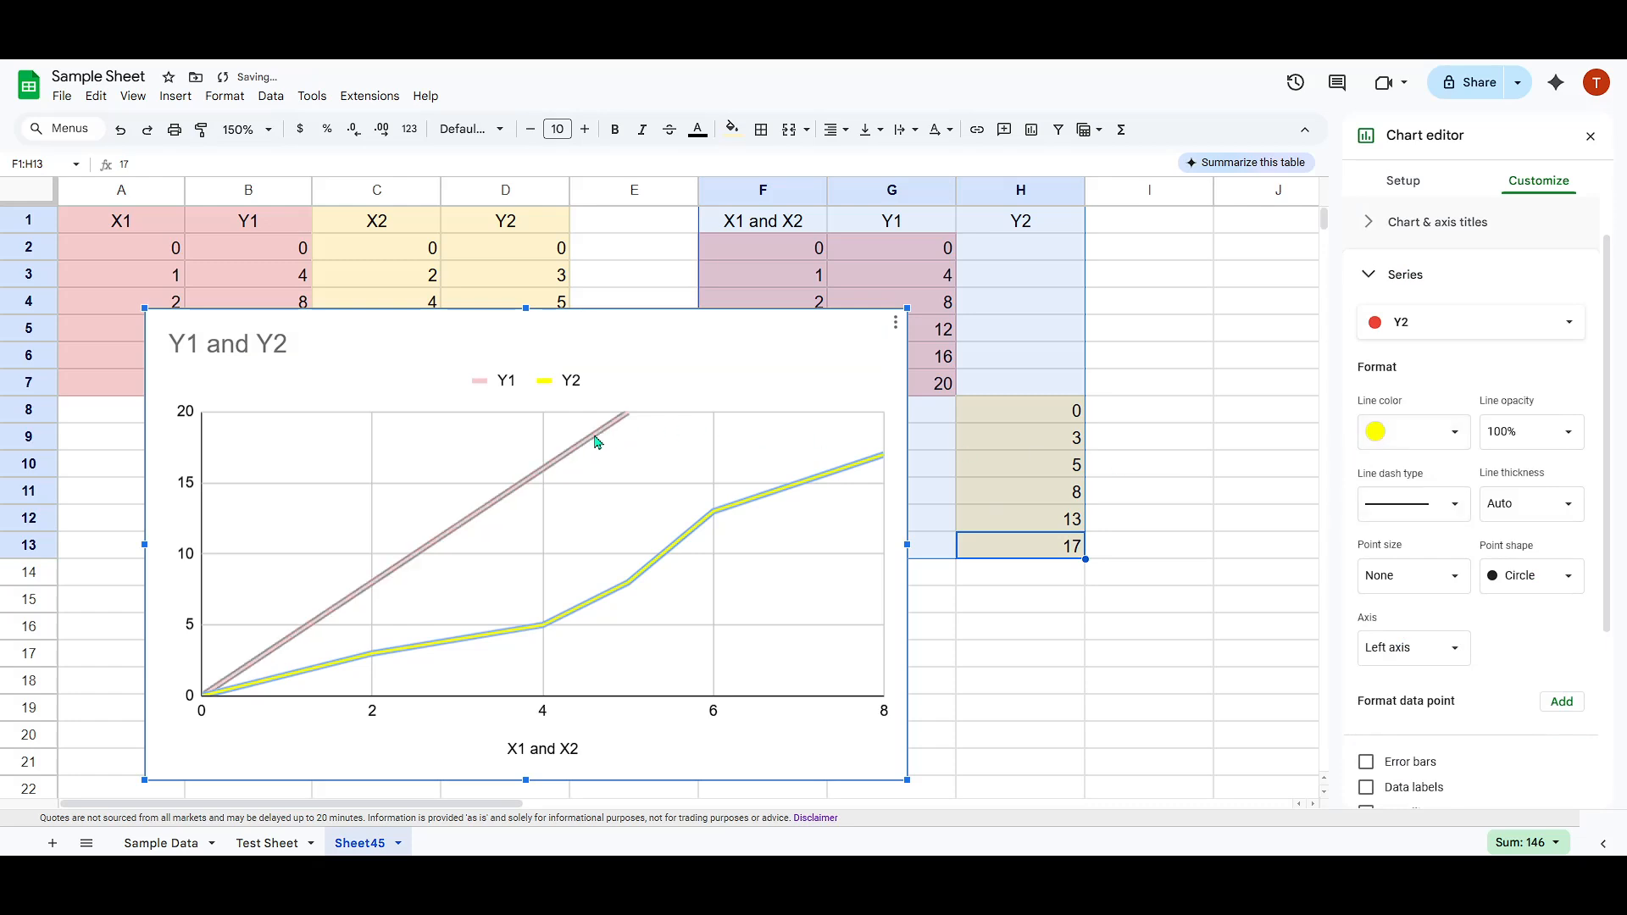
# Change the Y1 line color to bright red on the chart.
pyautogui.click(583, 444)
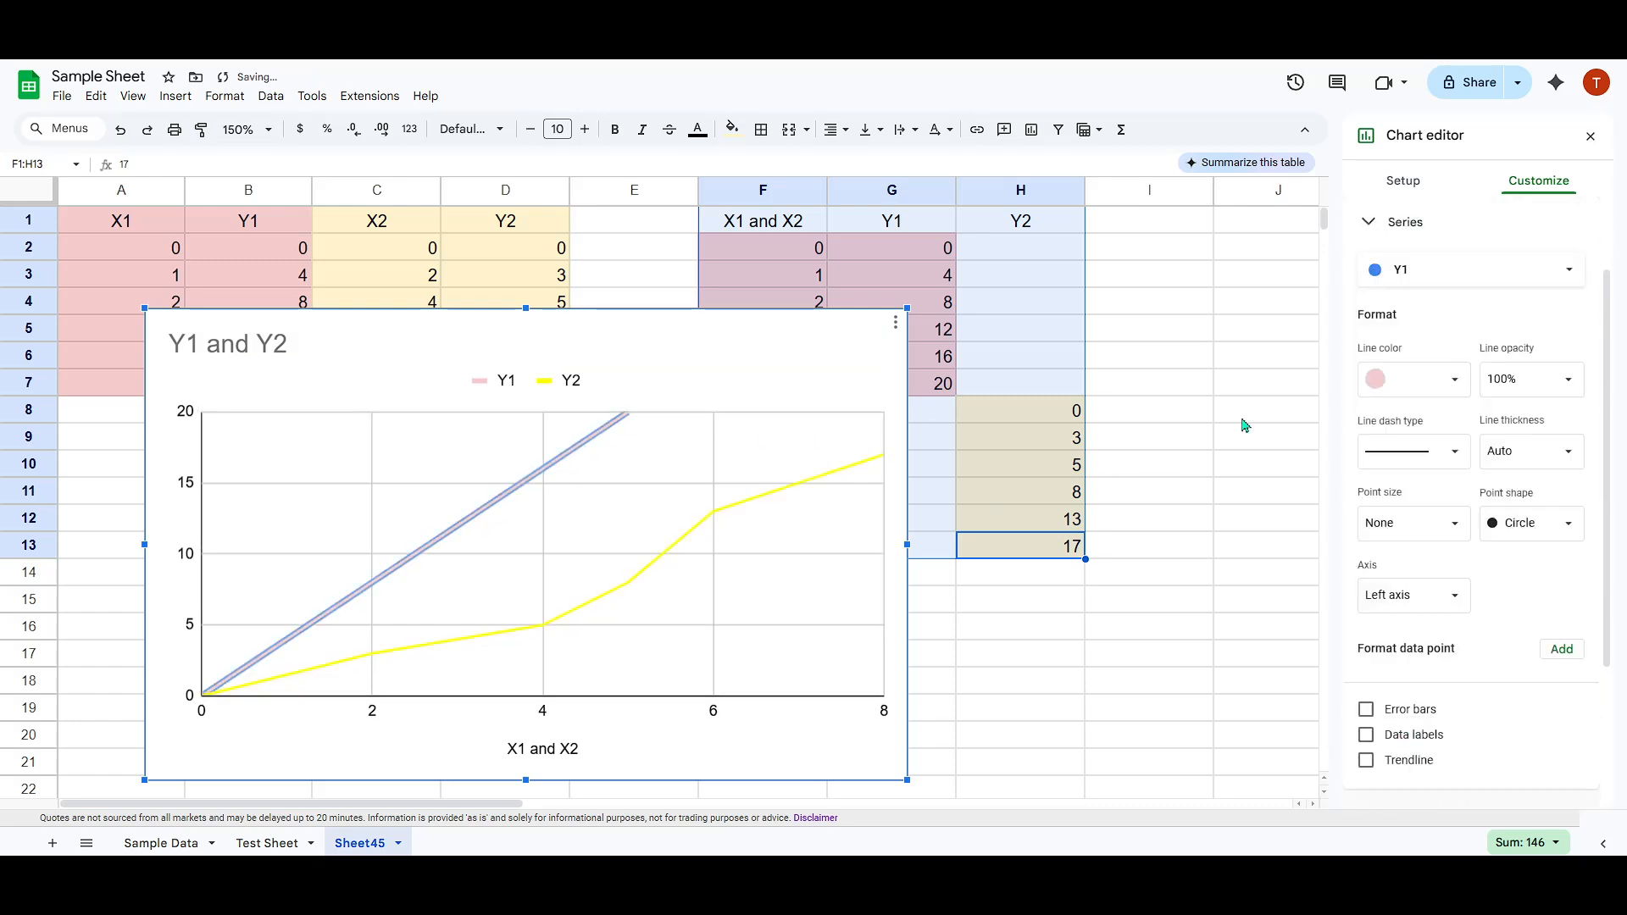
pyautogui.click(1415, 381)
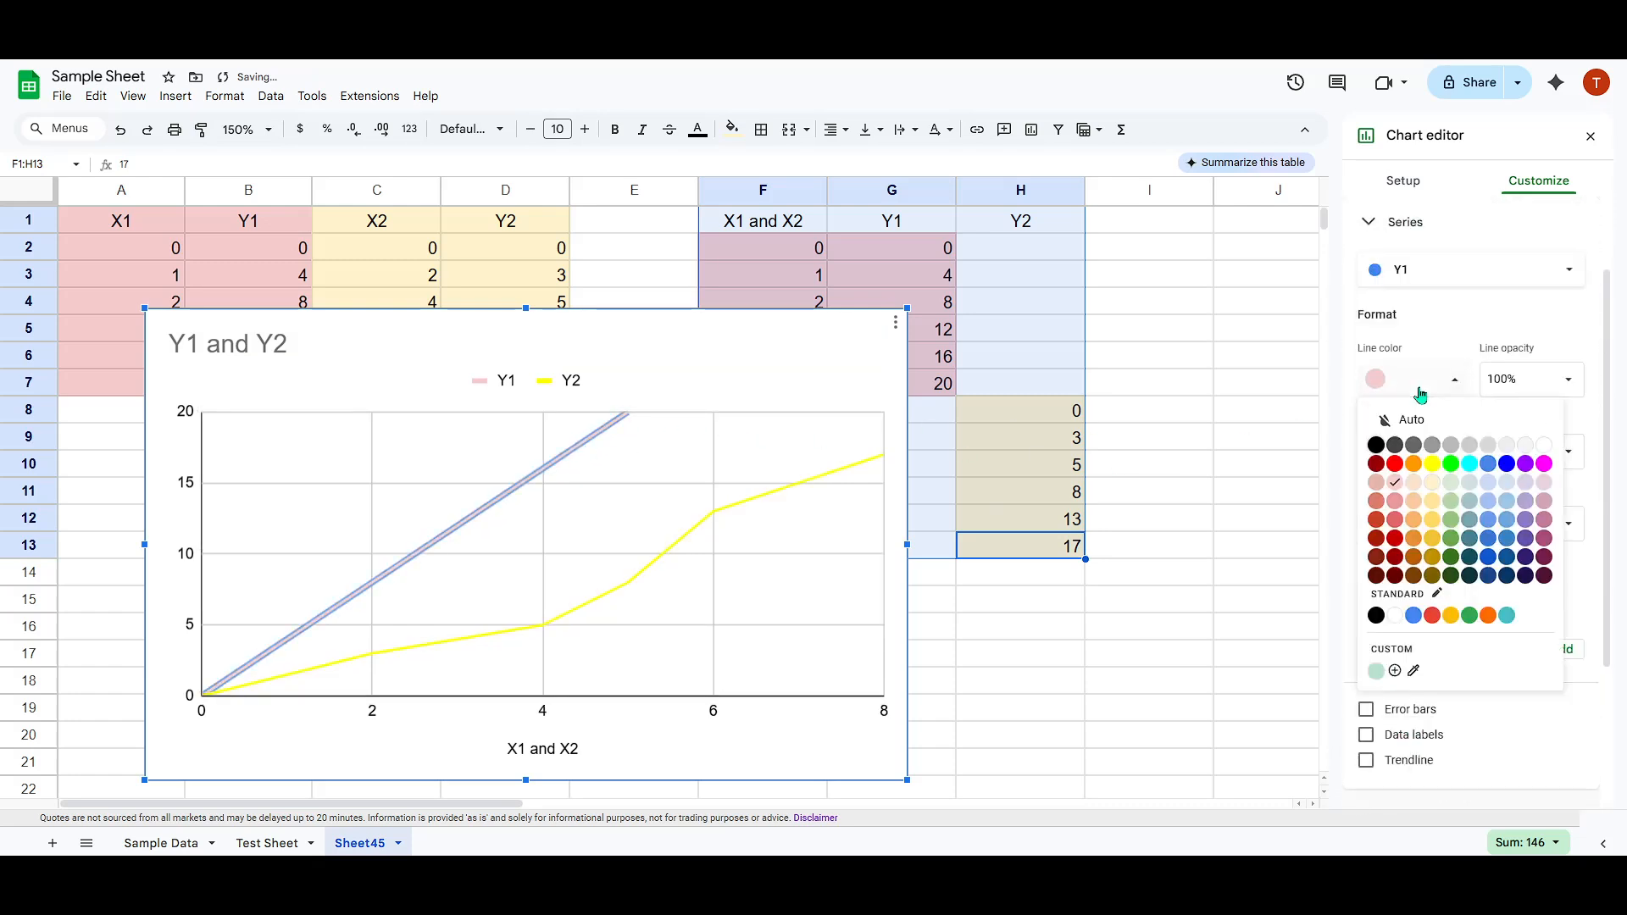
pyautogui.click(1396, 469)
# Move the chart aside to uncover the source data in A1:D7 and place it back over columns A to F near the header row.
pyautogui.moveTo(616, 350); pyautogui.dragTo(681, 286)
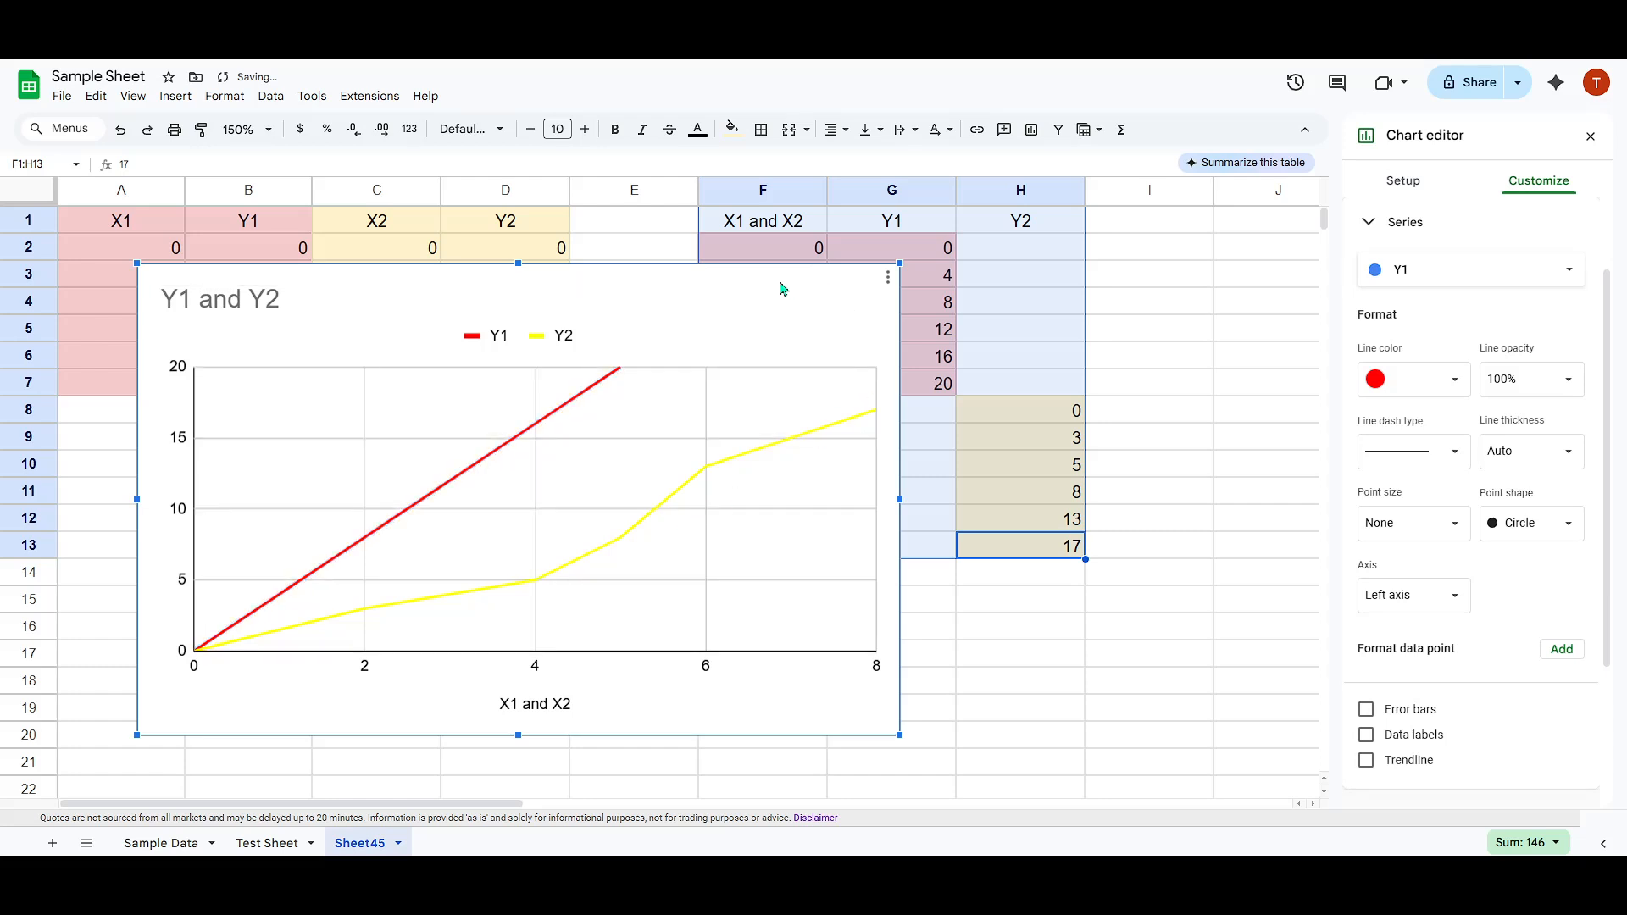
pyautogui.moveTo(783, 289); pyautogui.dragTo(1218, 290)
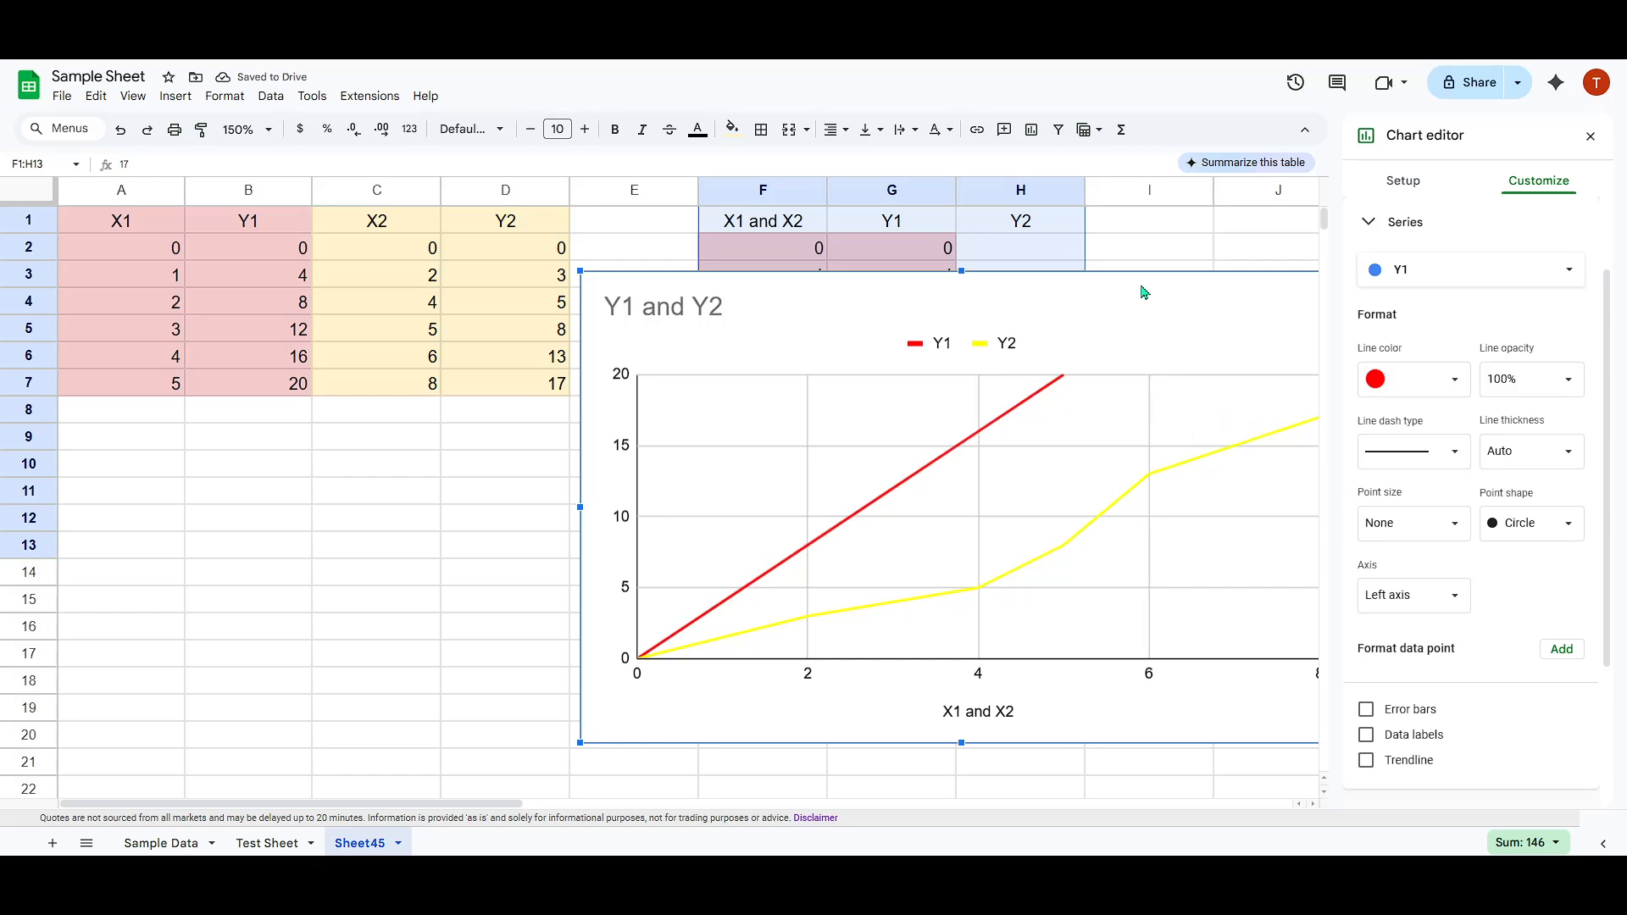
pyautogui.moveTo(1124, 290); pyautogui.dragTo(683, 241)
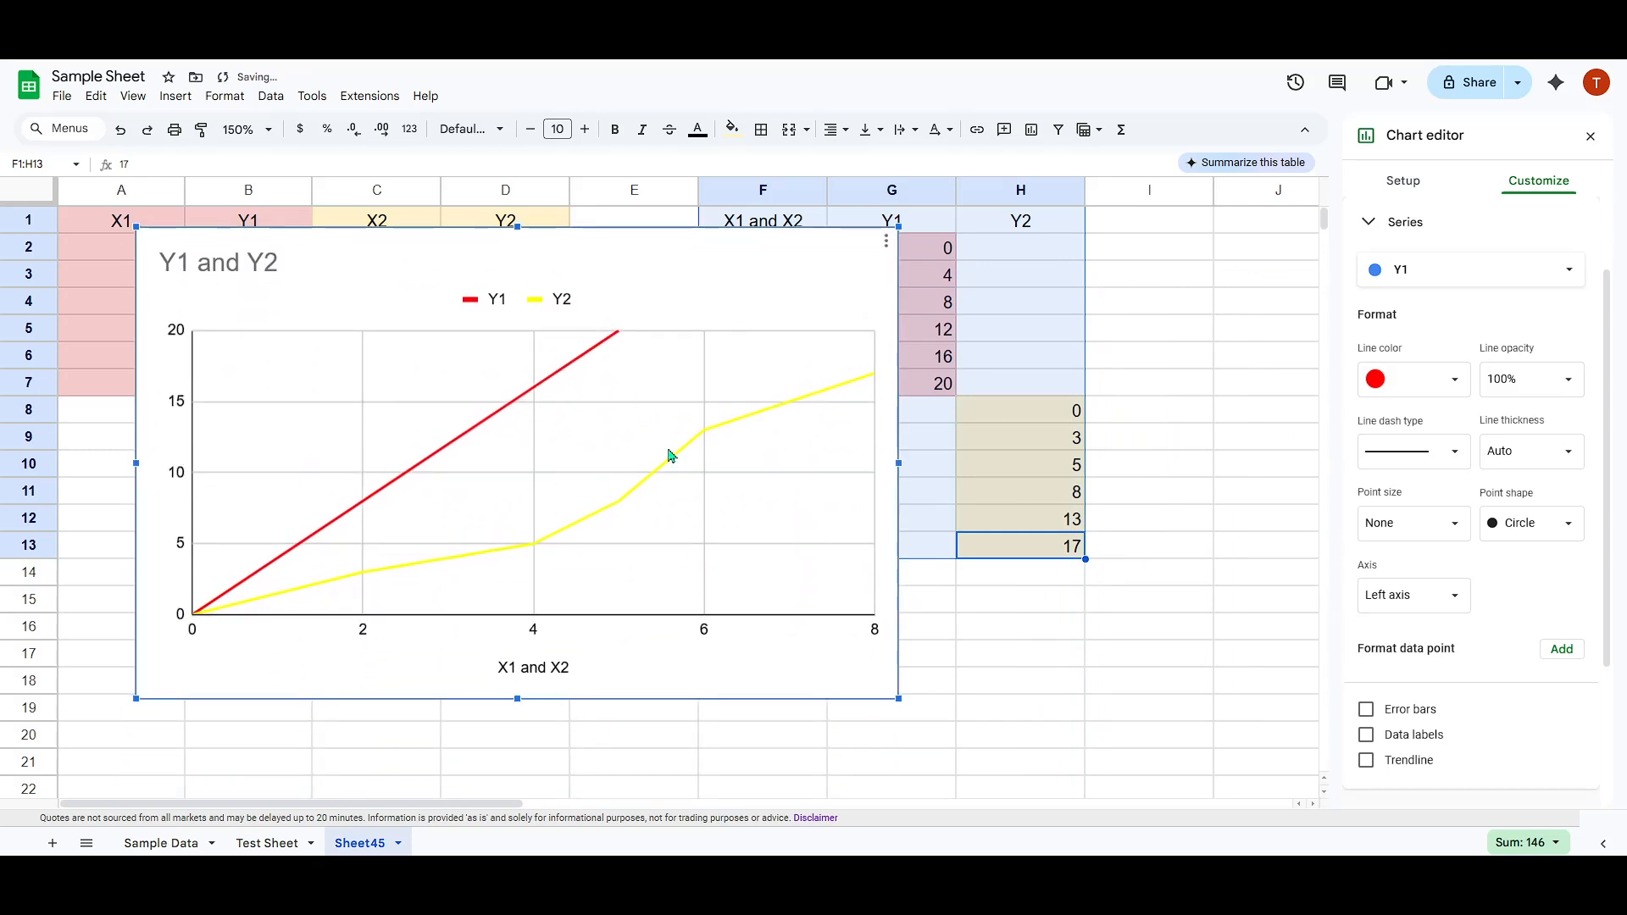